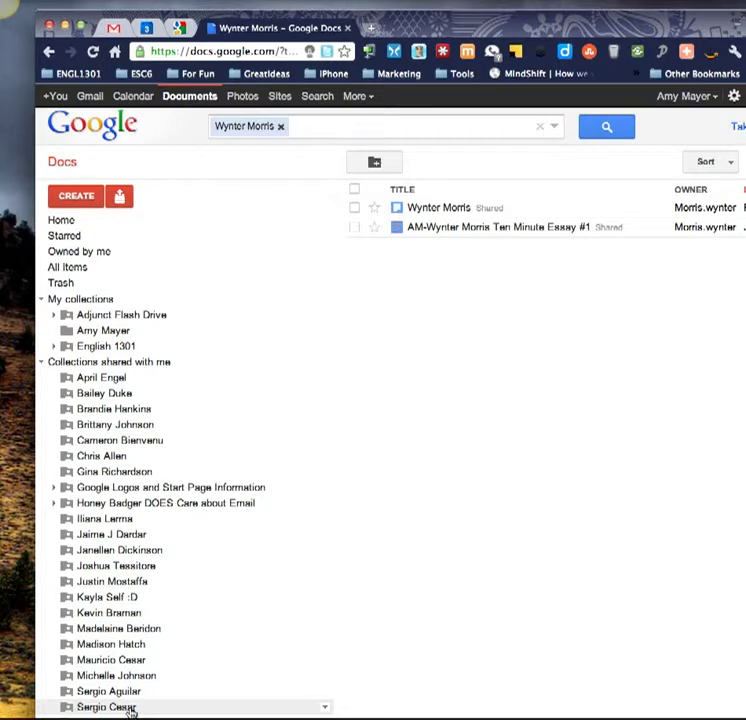
Step: Open the student's Rough Copy essay, 'A Broken Thought', from their shared collection
left_click(130, 708)
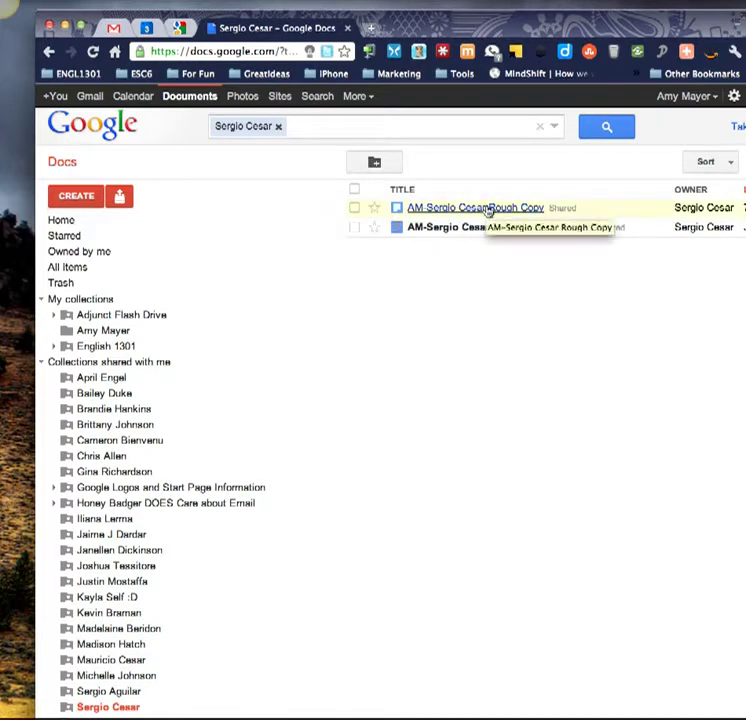
left_click(490, 208)
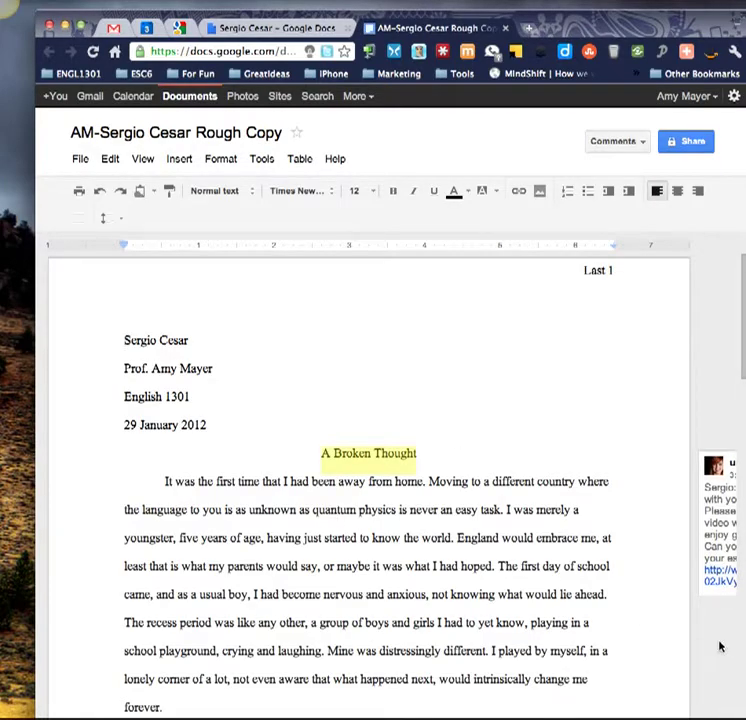
Step: Resize and reposition the browser window so the essay's existing feedback comment shows beside the text
left_click_drag(744, 633, 646, 633)
left_click_drag(328, 481, 386, 485)
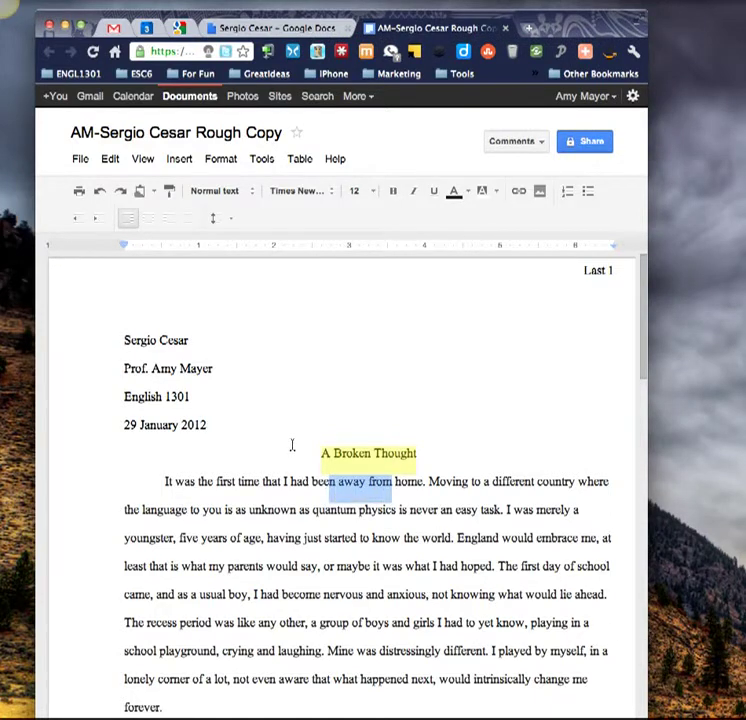
left_click(182, 160)
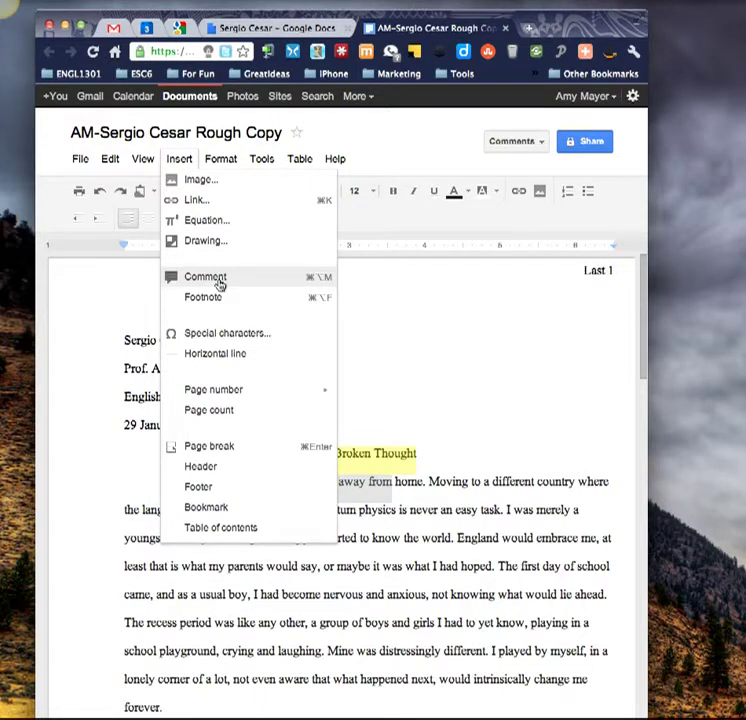
left_click(521, 507)
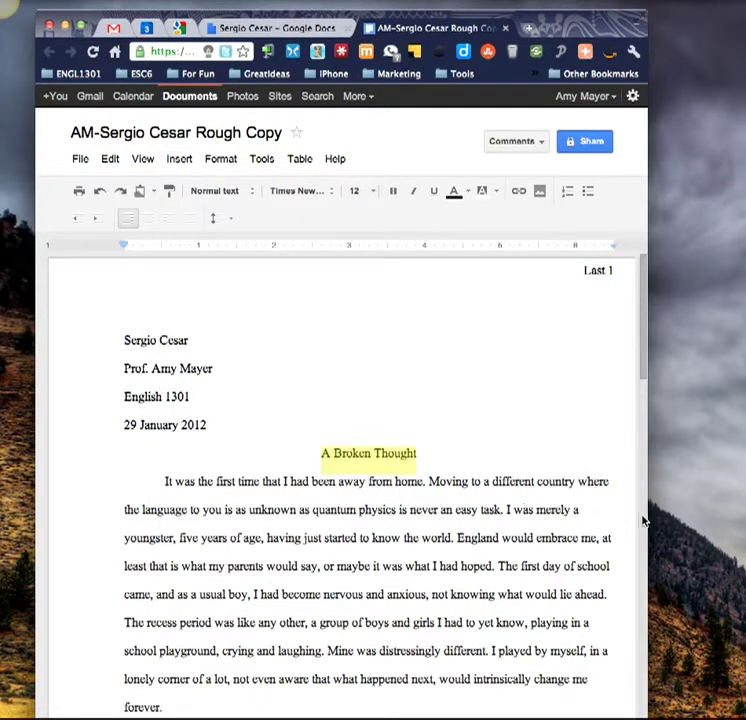
left_click_drag(646, 513, 745, 513)
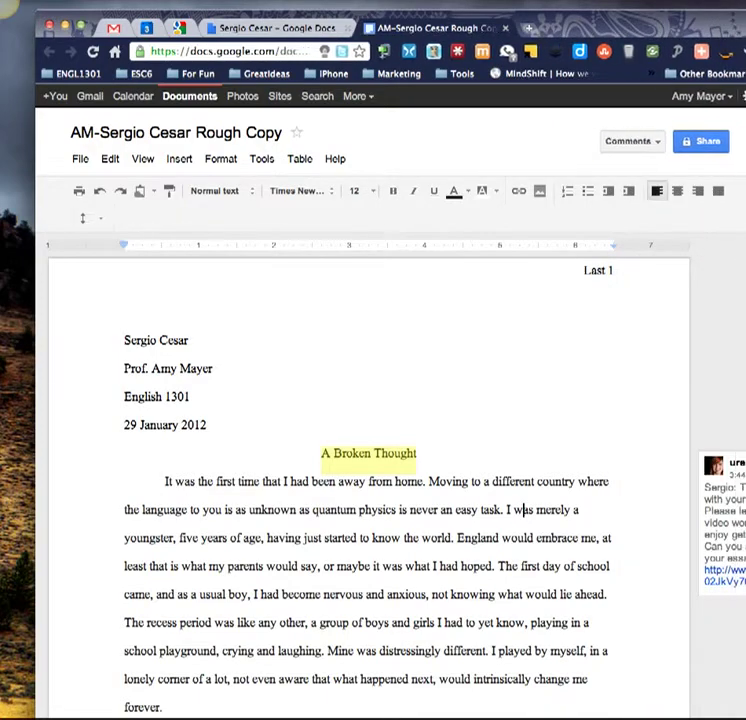
left_click_drag(582, 30, 563, 32)
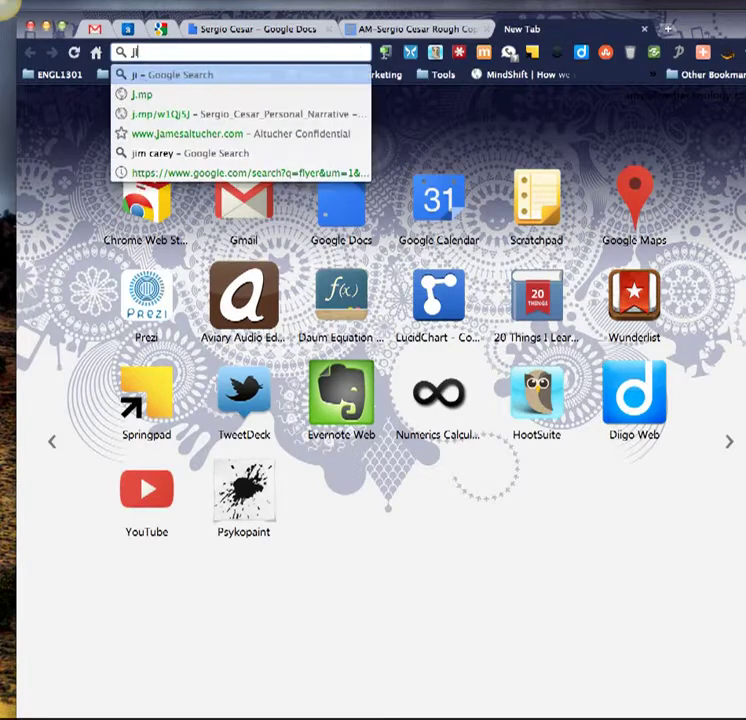
Step: Search Google for 'jingproject', then return to the Rough Copy essay tab
type("ct")
key("Return")
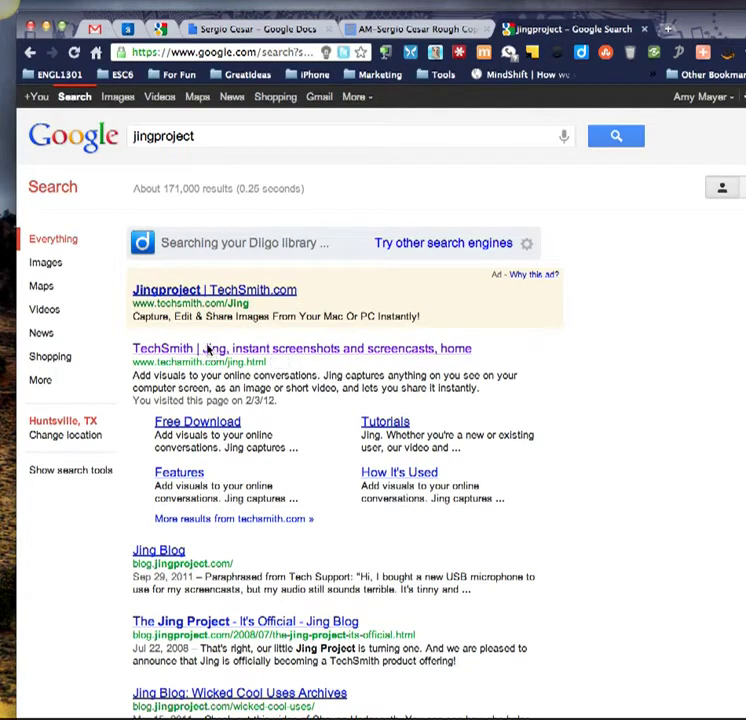
mouse_move(8, 10)
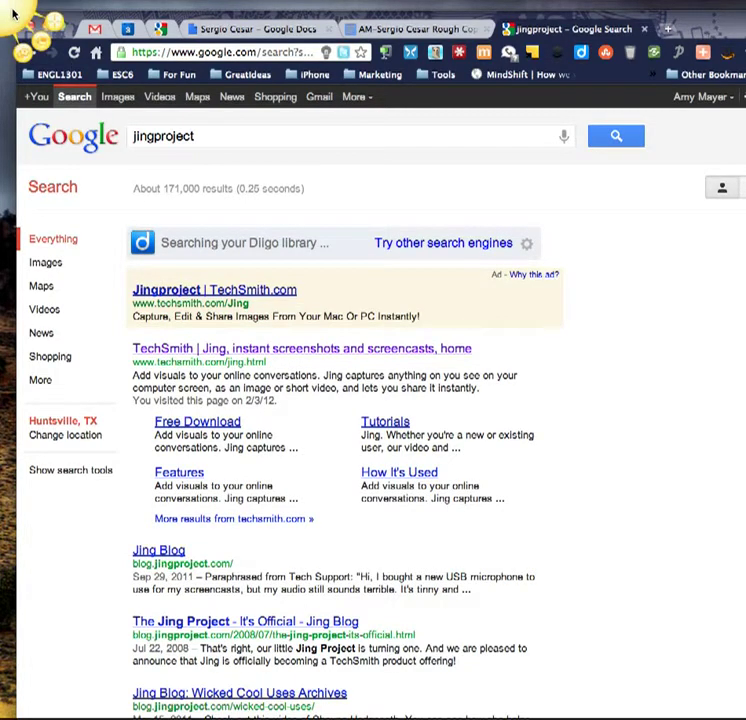
left_click(396, 30)
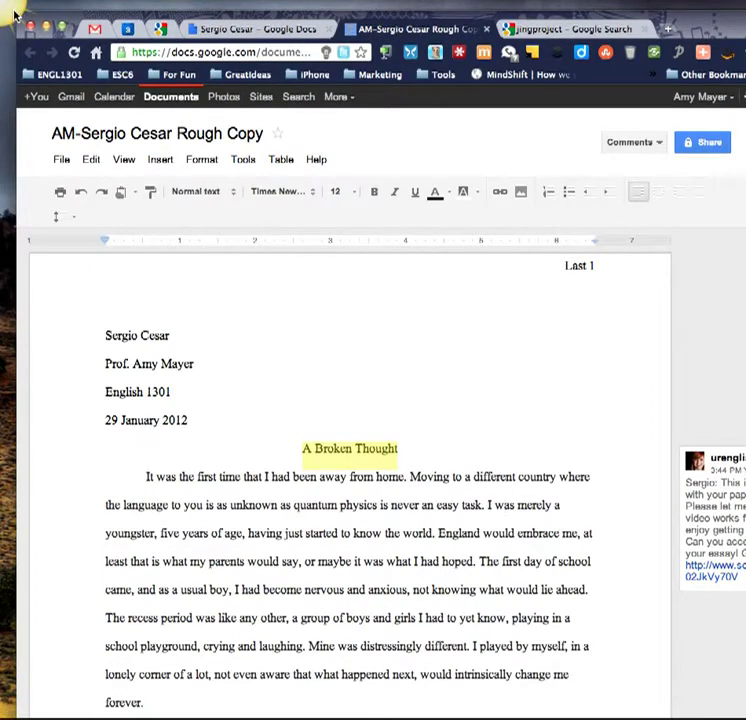
Step: Frame an 807 × 500 Jing capture region around the visible essay page
mouse_move(17, 13)
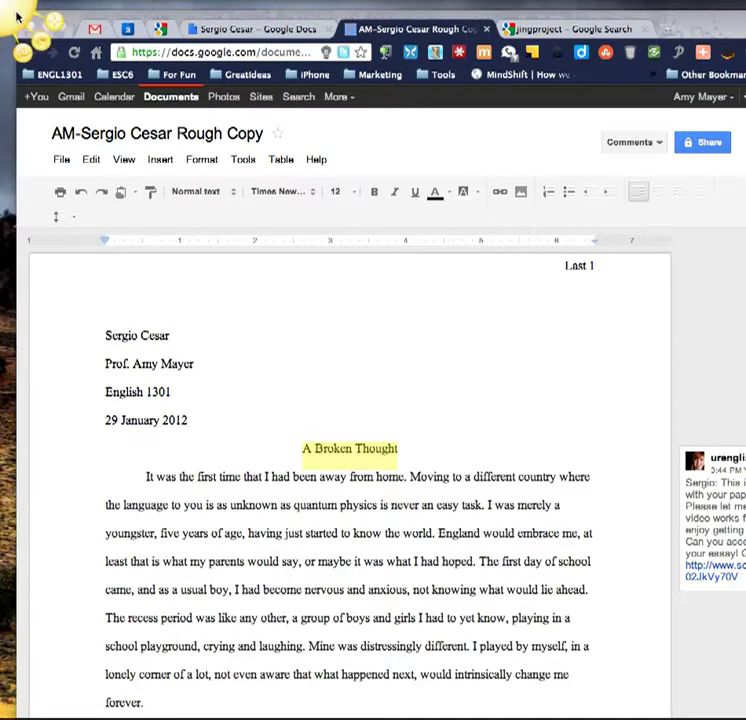
left_click(70, 28)
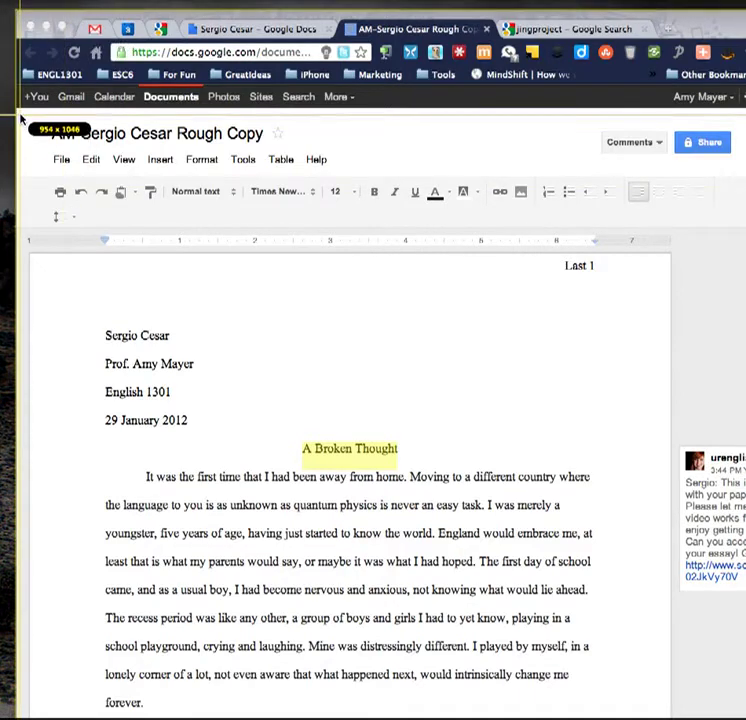
left_click_drag(213, 309, 658, 650)
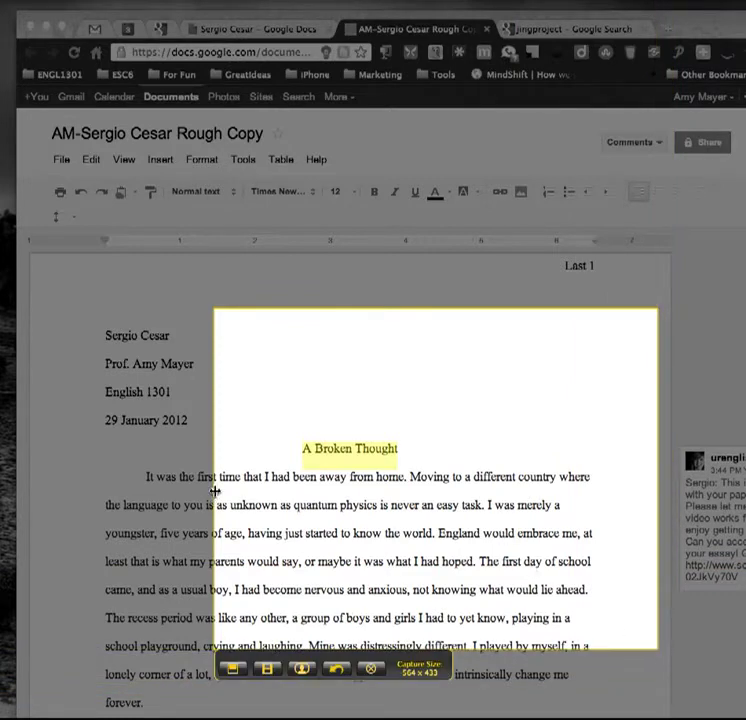
left_click_drag(214, 491, 87, 484)
left_click_drag(85, 386, 32, 386)
left_click_drag(213, 310, 222, 255)
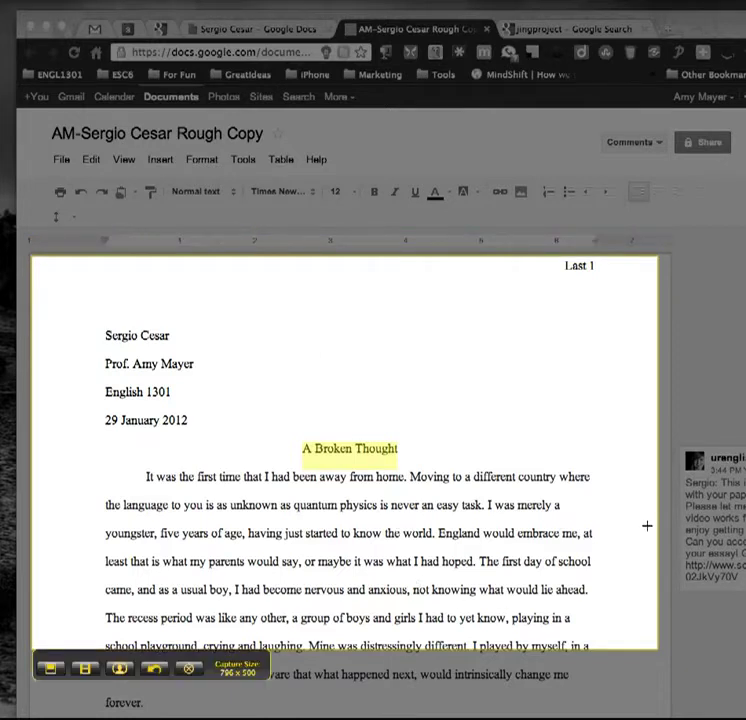
mouse_move(657, 526)
left_mouse_down()
mouse_move(683, 533)
mouse_move(666, 527)
left_mouse_up()
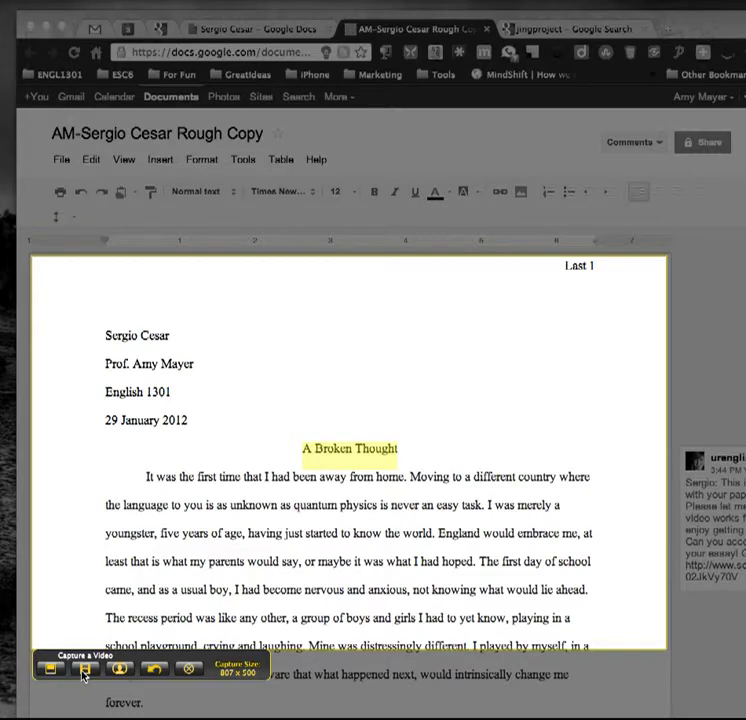
Step: Start the Jing video of the essay, pausing to highlight 'intrinsically' before resuming
left_click(84, 672)
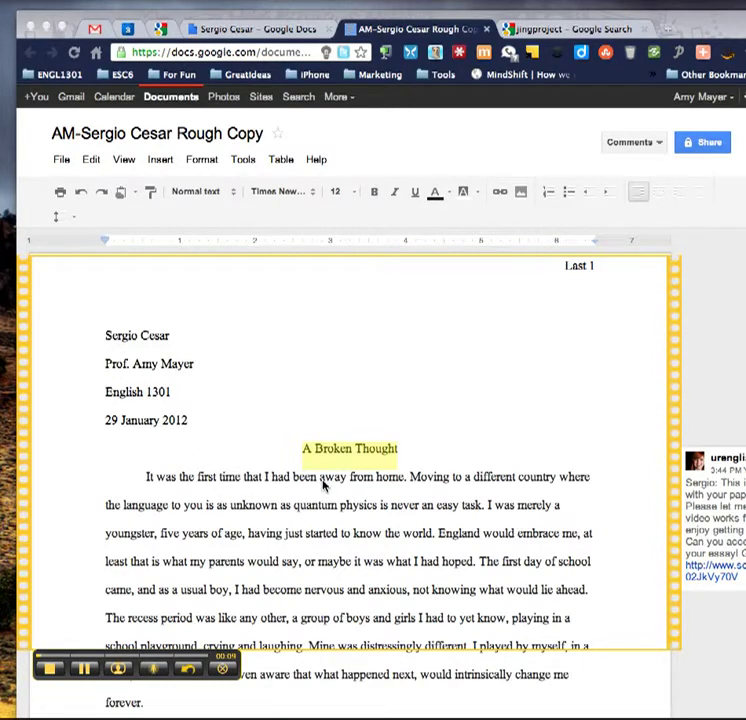
left_click(498, 505)
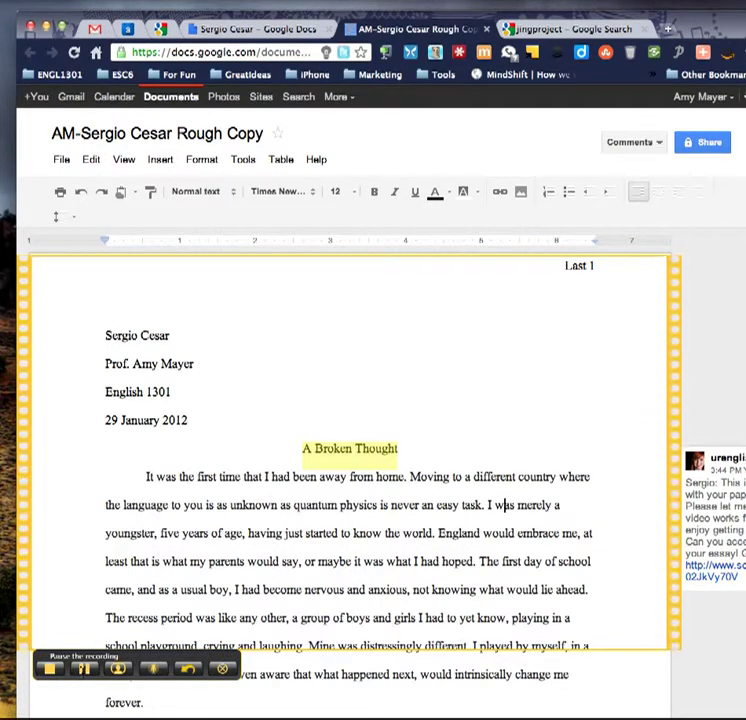
left_click(80, 670)
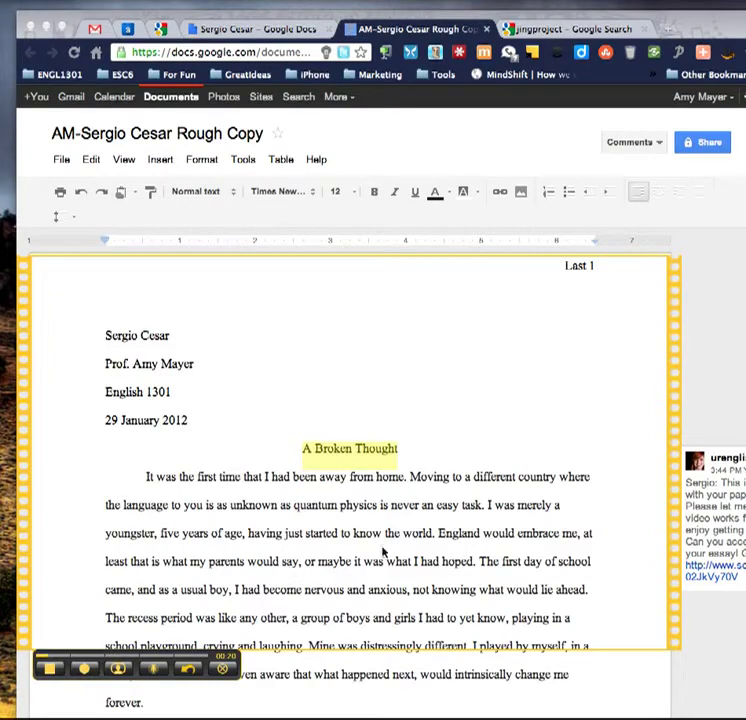
scroll(405, 553, "down", 3)
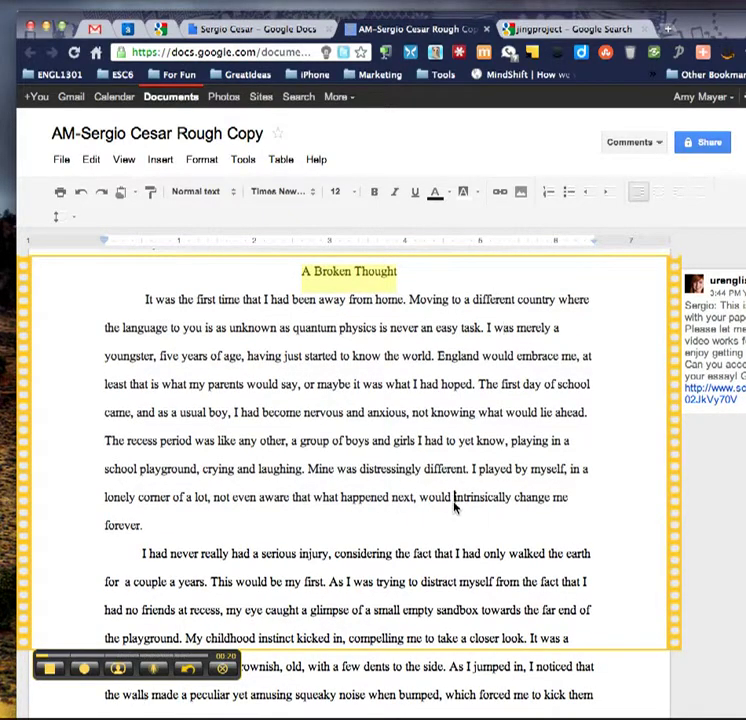
left_click_drag(455, 497, 511, 503)
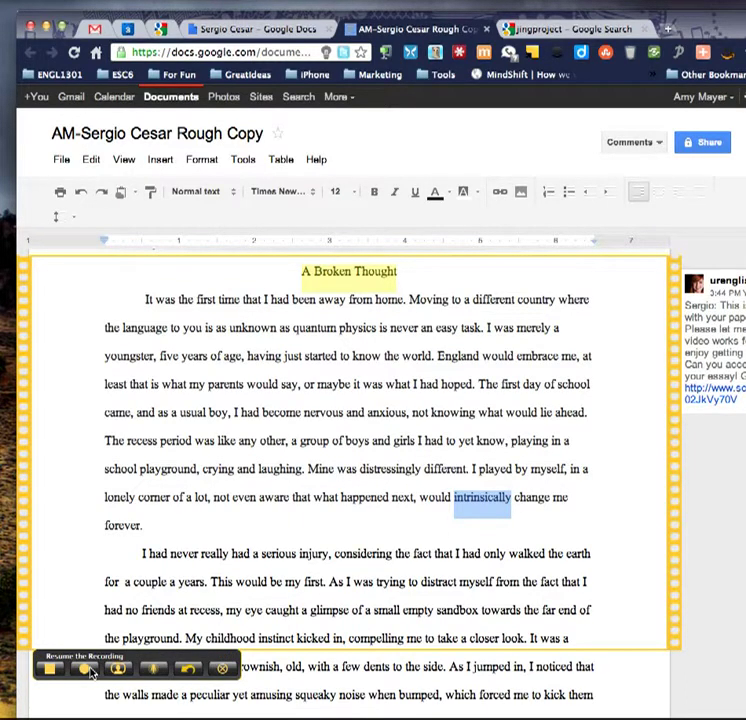
left_click(86, 669)
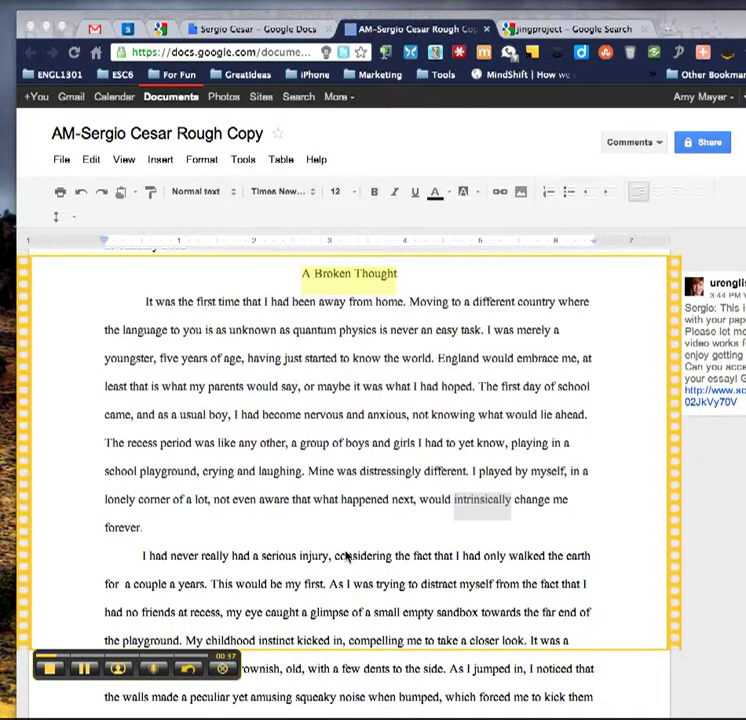
Step: Pause to highlight the sandbox sentence and squeaky noise phrase, resume, then pause around 1:01
left_click(82, 670)
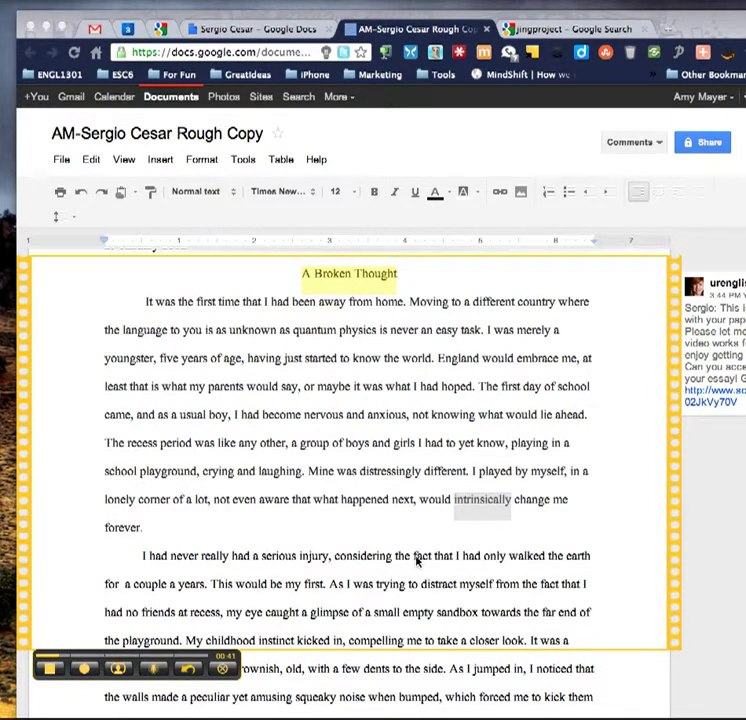
scroll(418, 561, "down", 3)
scroll(418, 561, "down", 1)
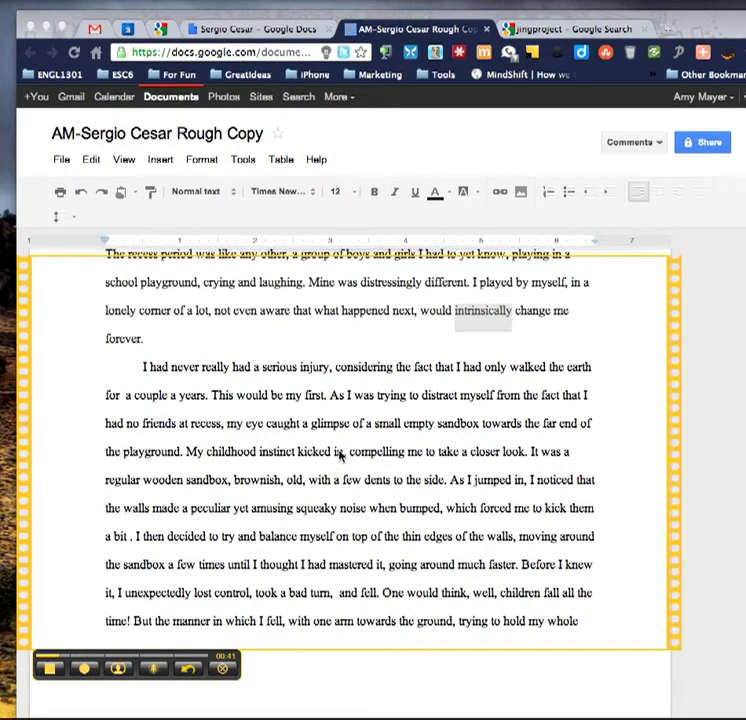
left_click(456, 482)
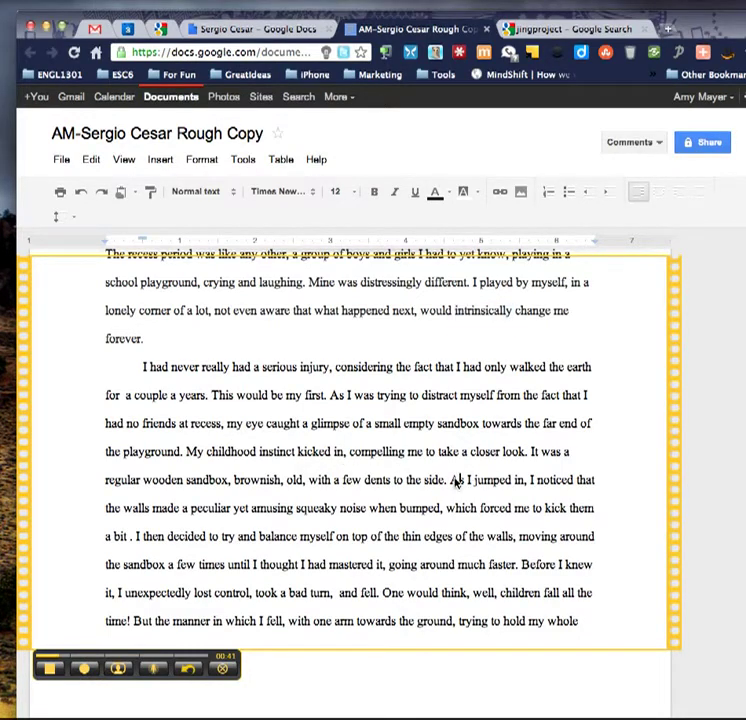
left_click_drag(456, 482, 446, 511)
left_click(365, 516)
left_click_drag(250, 510, 438, 515)
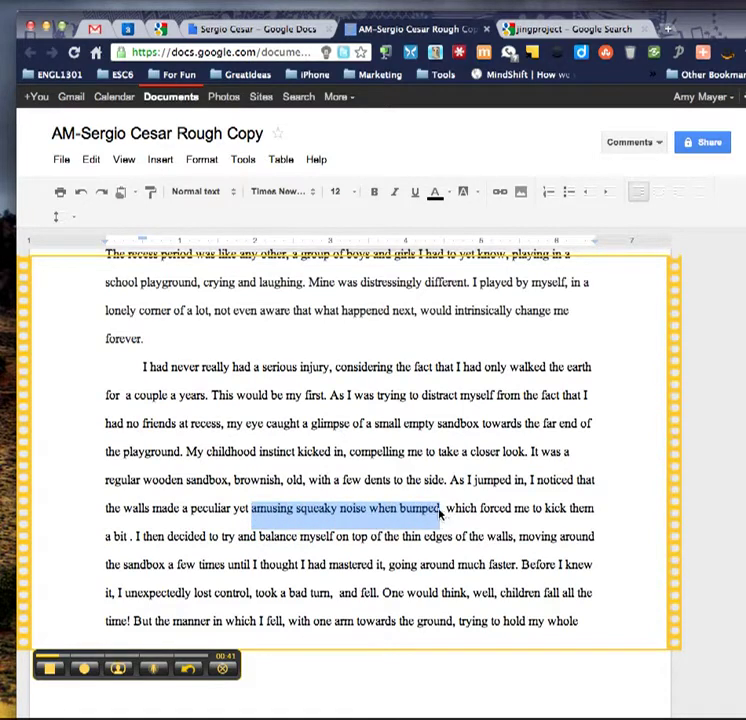
left_click(88, 670)
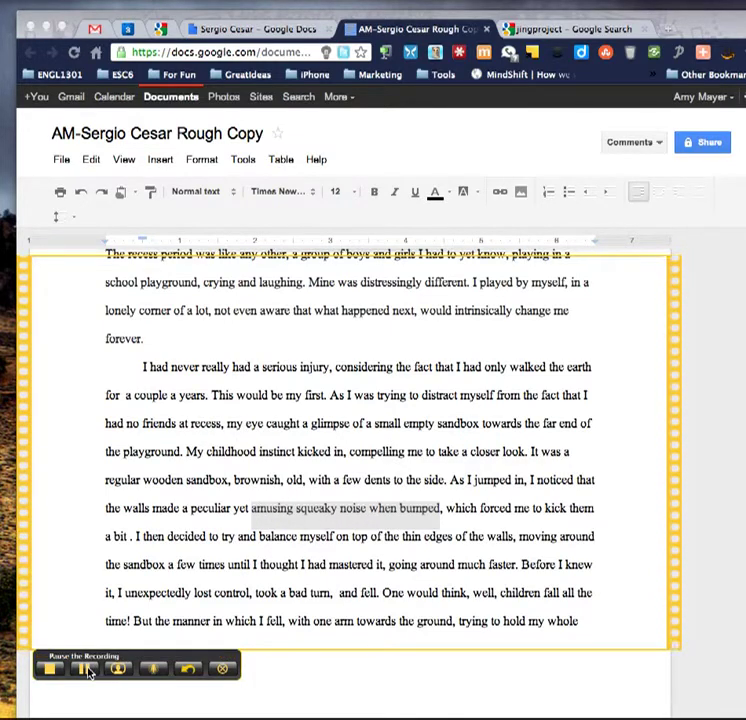
left_click(88, 672)
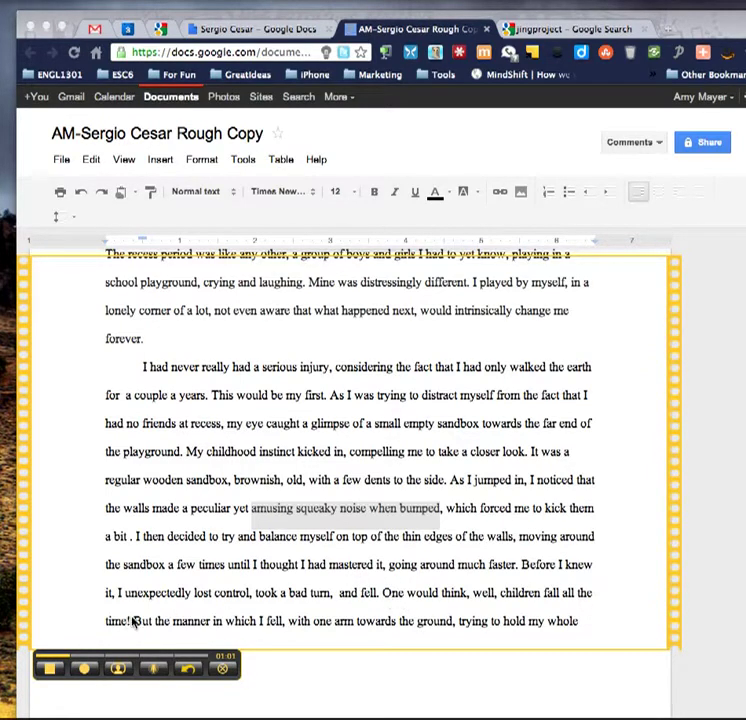
Step: Finish the recording and name the video with the student's name, 'Personal Narrative' and '2-4-12'
left_click(51, 676)
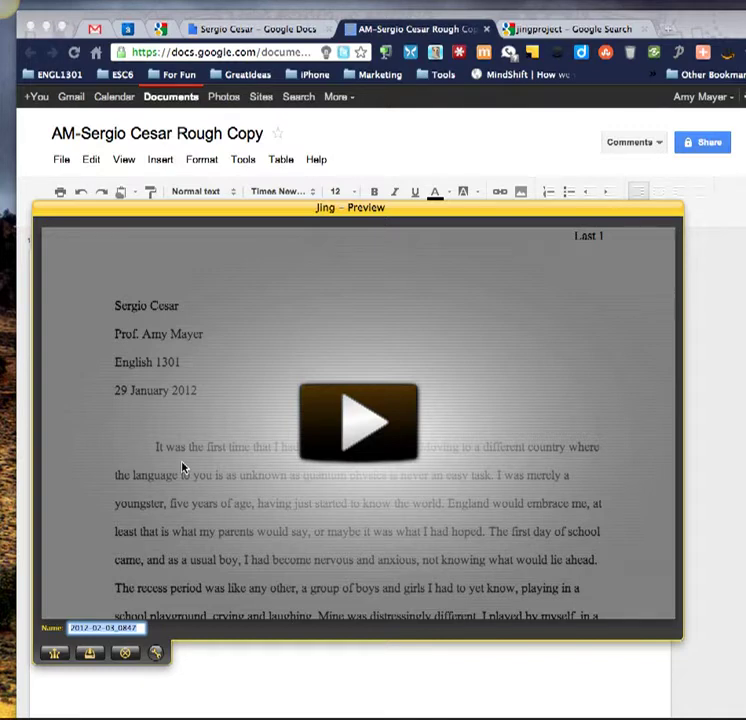
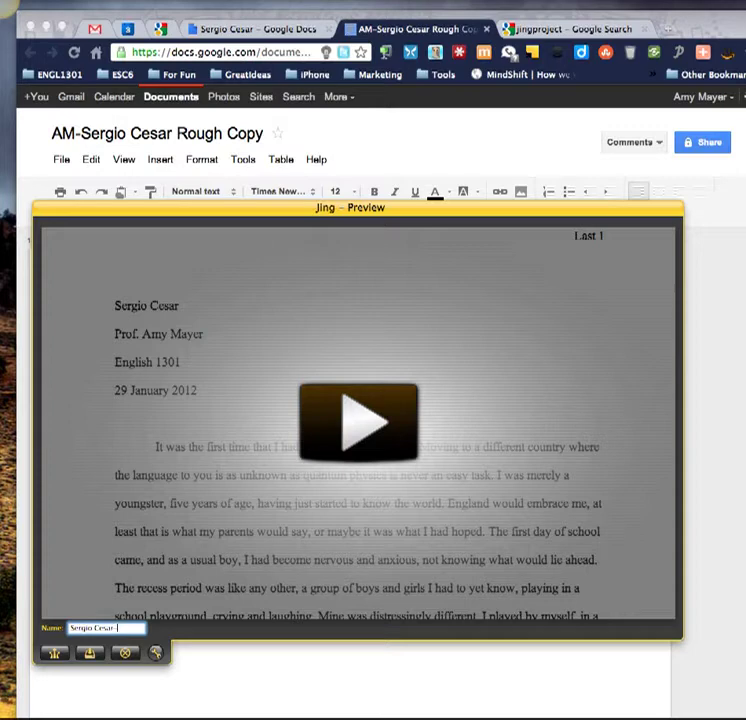
type("ve 2-3-1")
type("2-4")
type("-12")
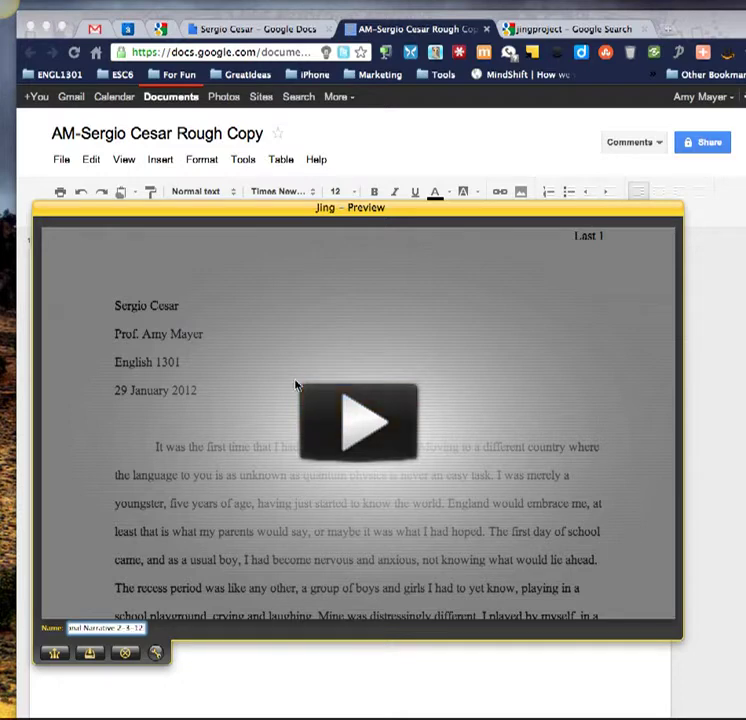
Step: Upload the finished video to Screencast.com and dismiss the upload-complete notice
left_click(55, 655)
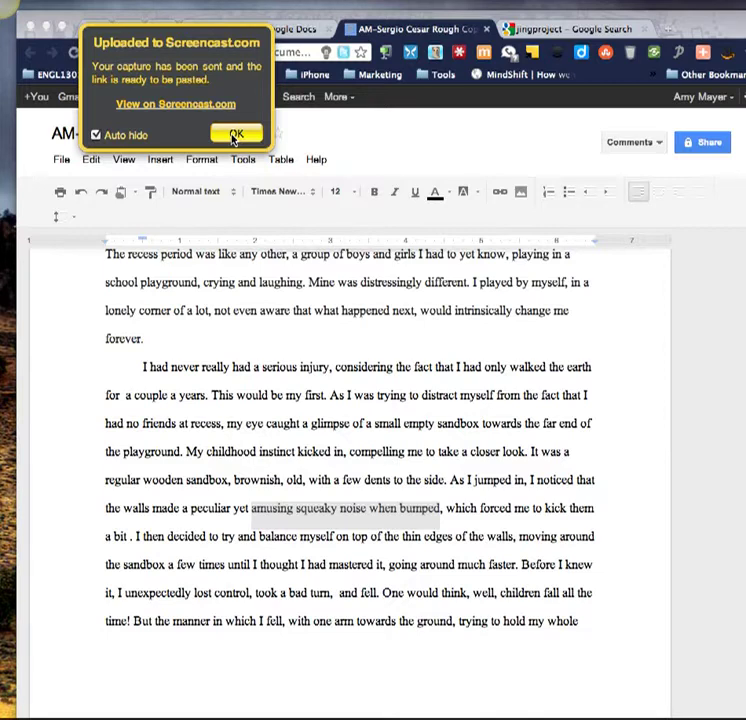
left_click(234, 136)
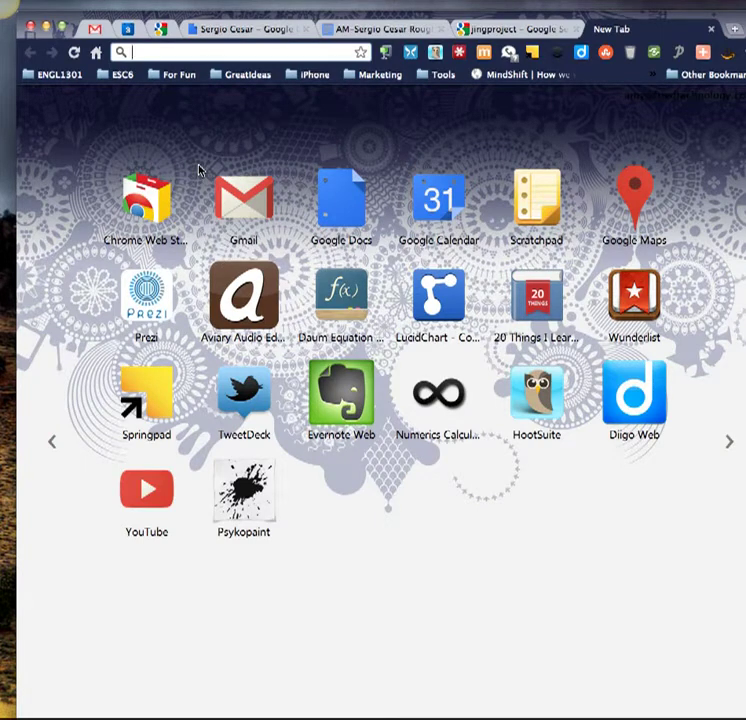
Step: Go to screencast.com and sign in with the teacher's email address and account password
type("screencast.com")
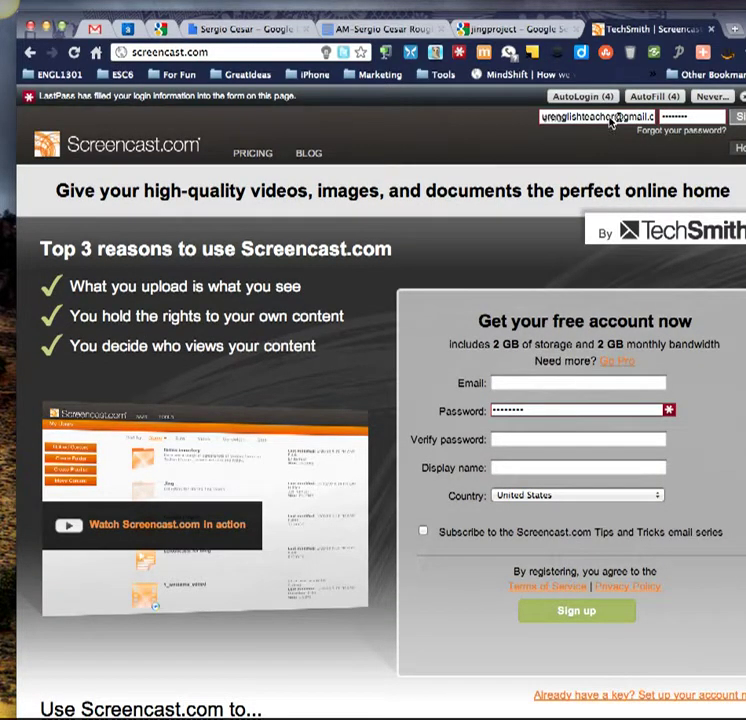
left_click(569, 119)
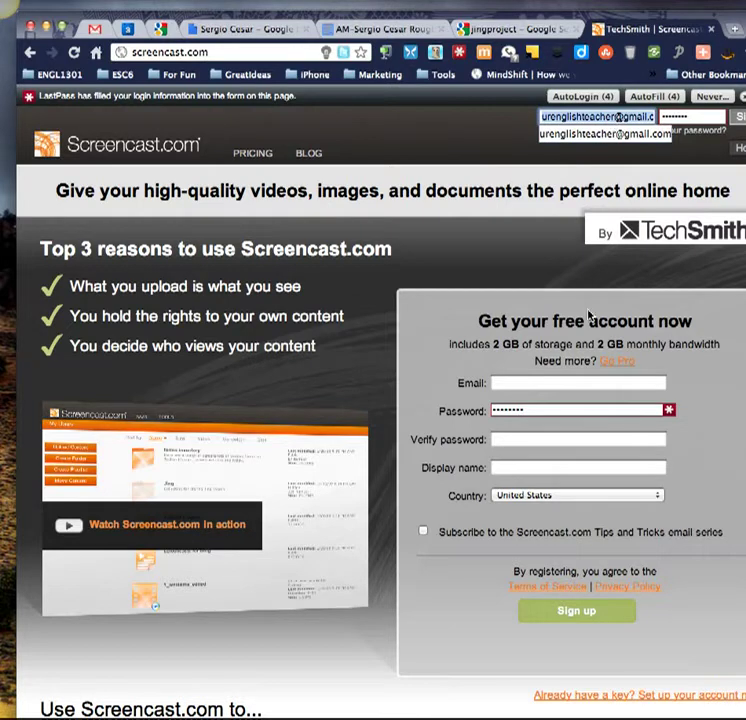
type("amy")
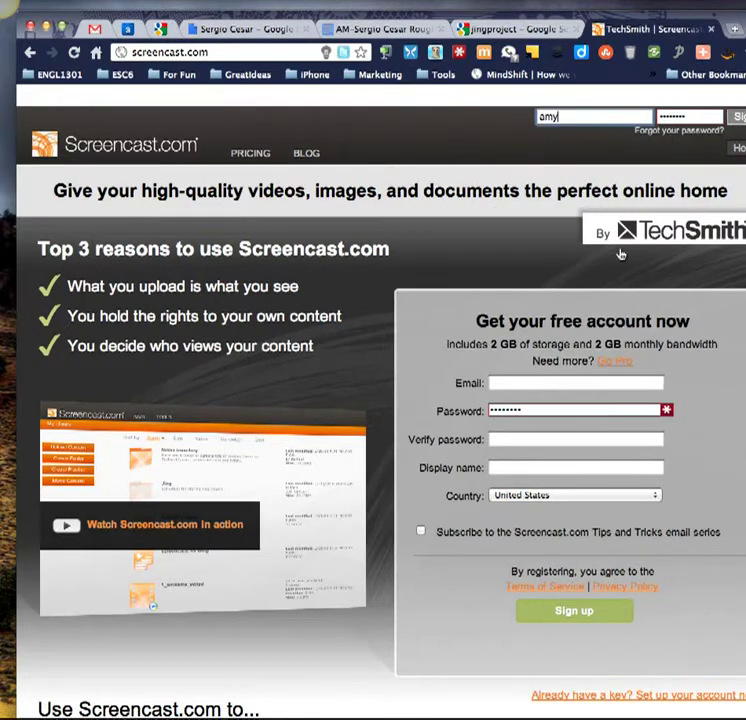
left_click(580, 121)
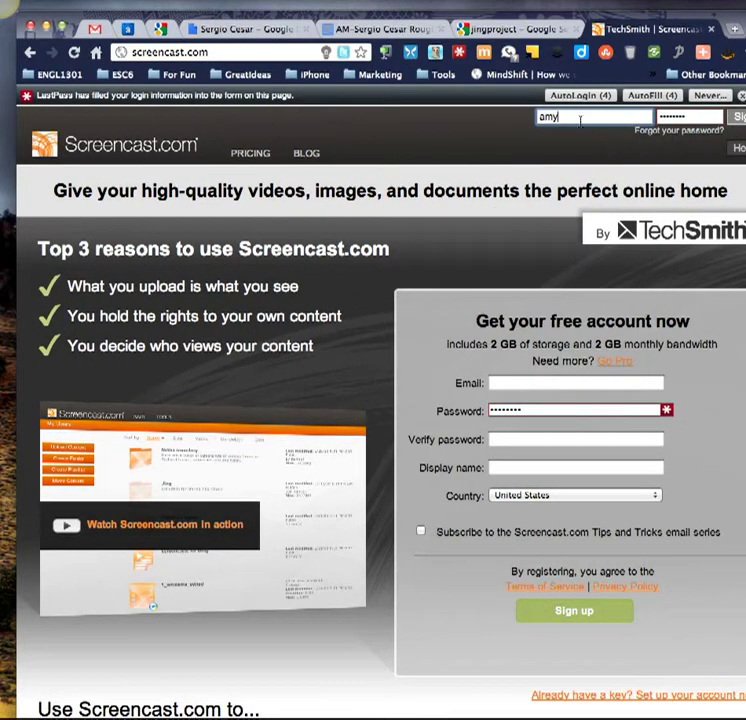
type("@fr")
key("Down")
key("Tab")
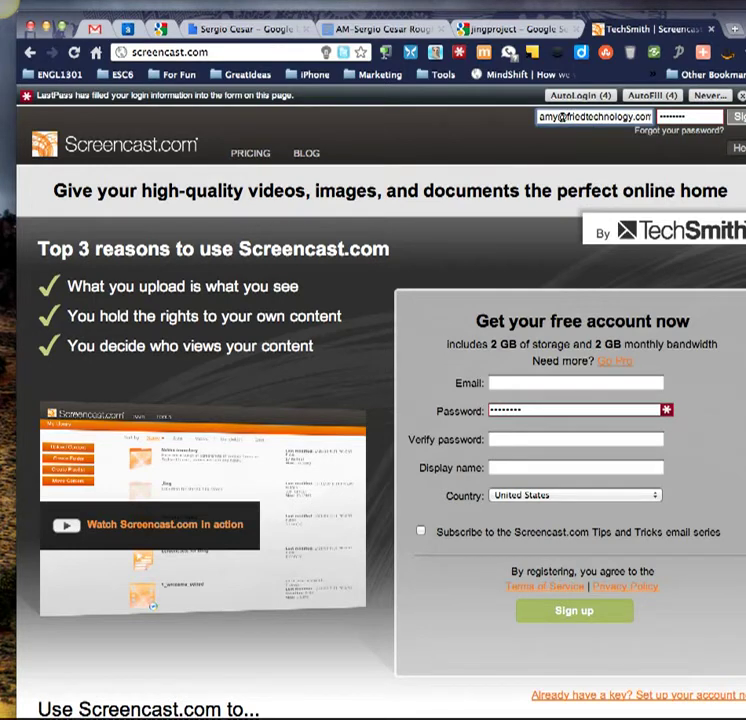
type("******")
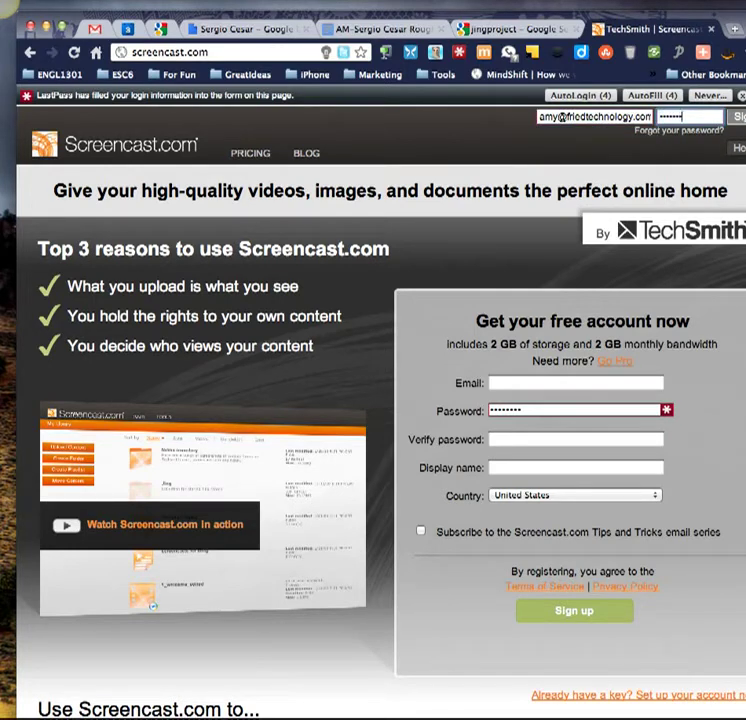
left_click(739, 117)
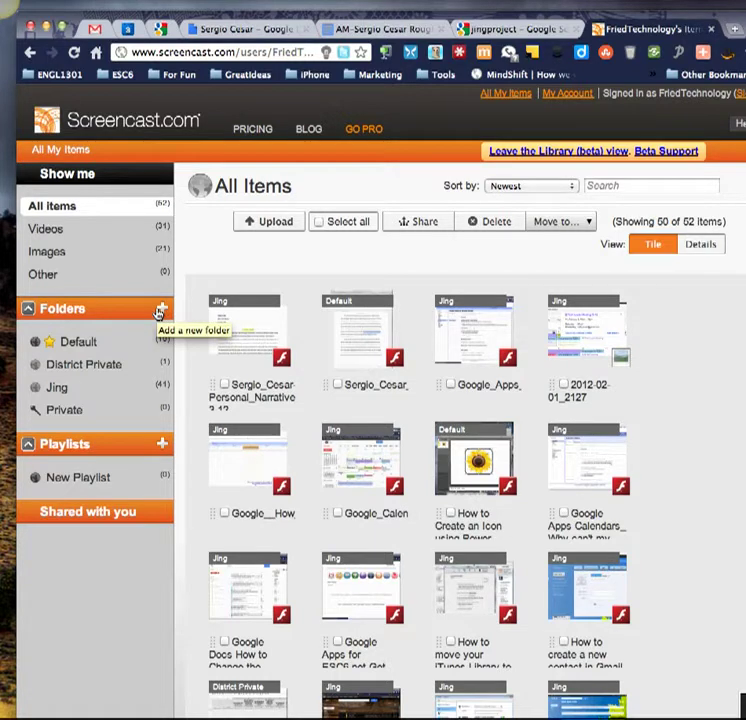
Step: Create a new Screencast.com folder named after the student
left_click(160, 310)
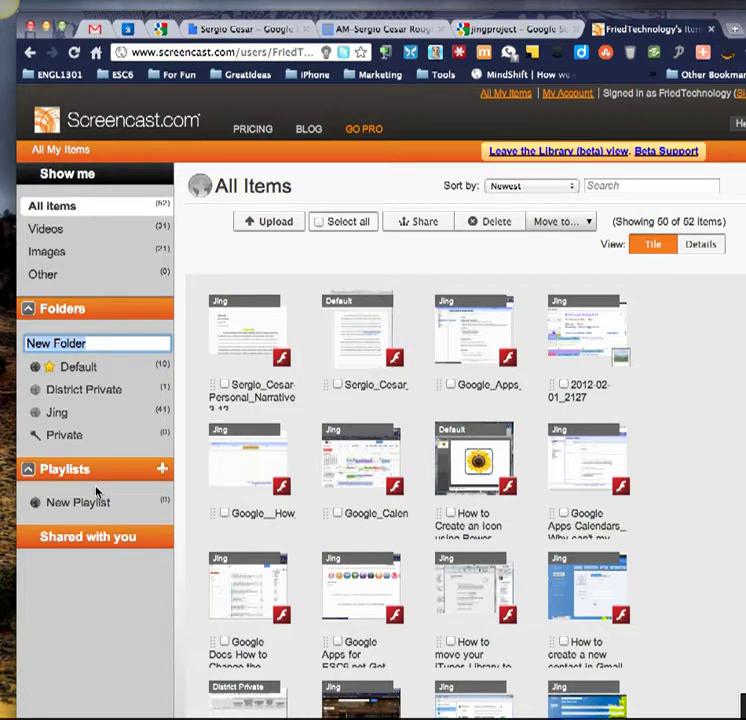
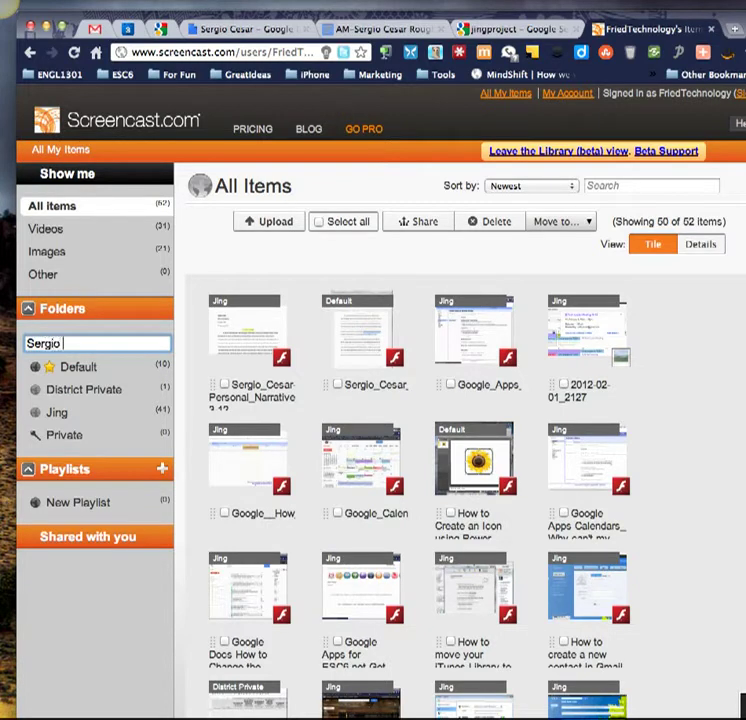
key("Return")
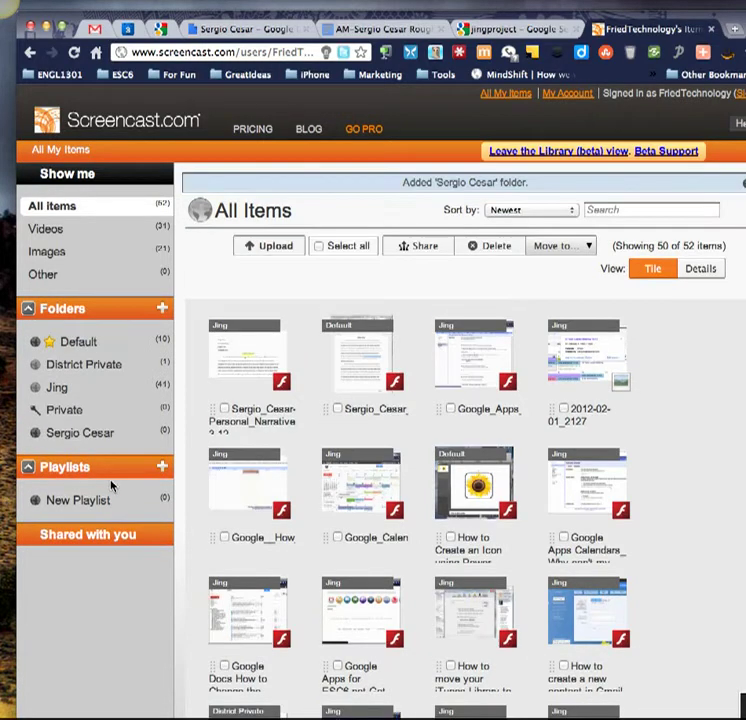
Step: Move the Personal Narrative video into the student's folder and open that folder
left_click(224, 409)
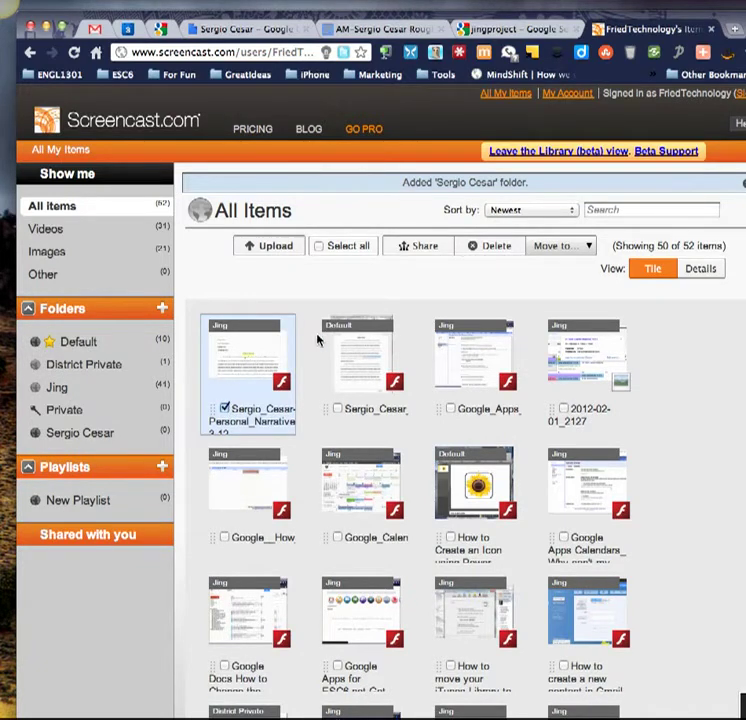
left_click(574, 222)
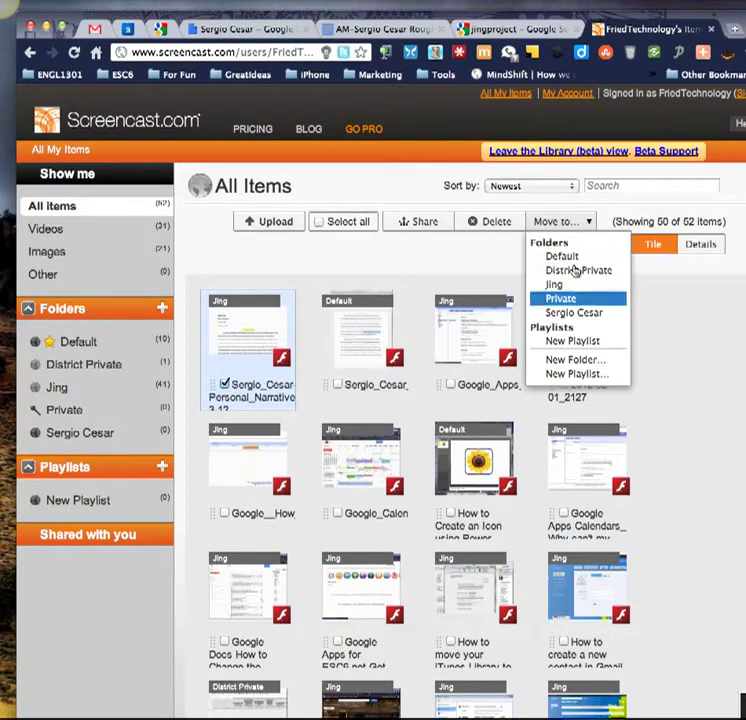
left_click(588, 312)
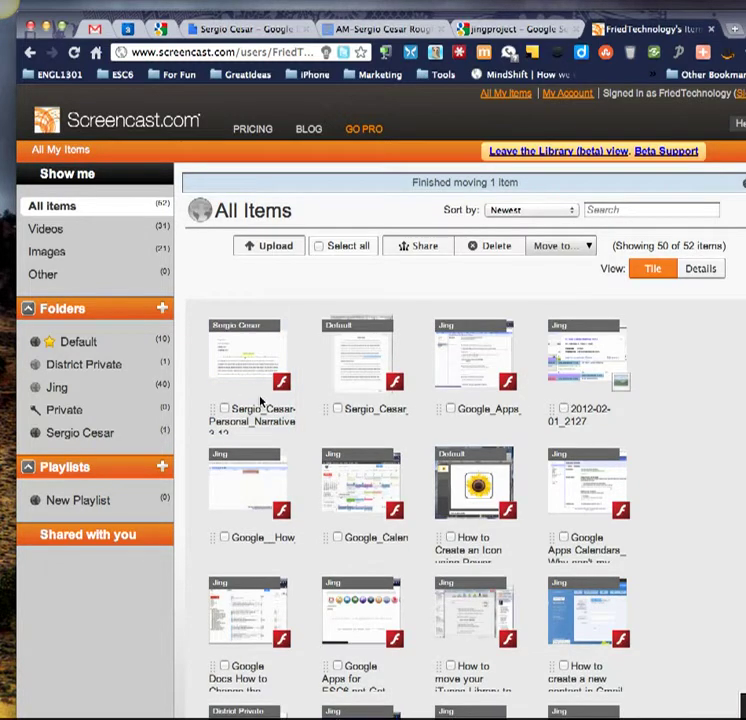
left_click(68, 435)
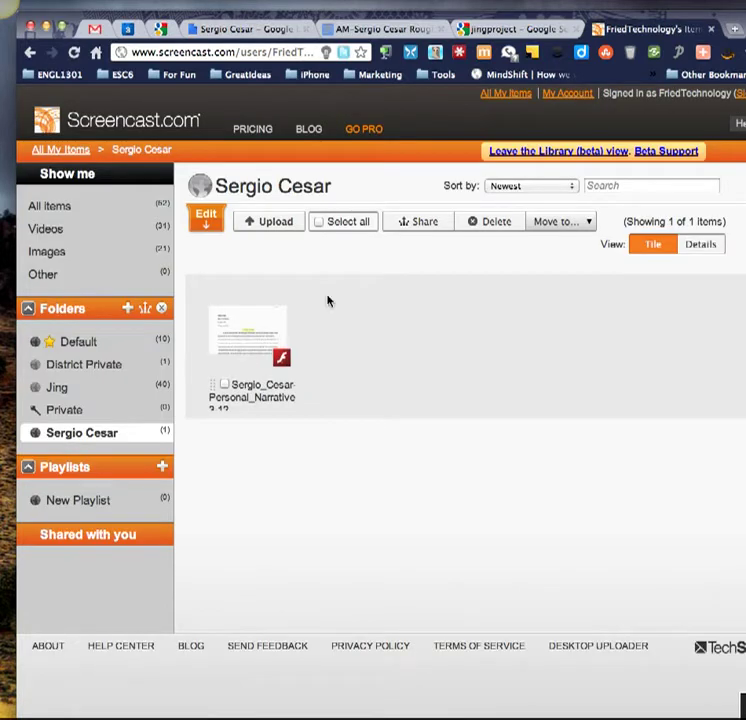
Step: Switch the student folder's privacy level to Password Protected
left_click(205, 216)
left_click(326, 220)
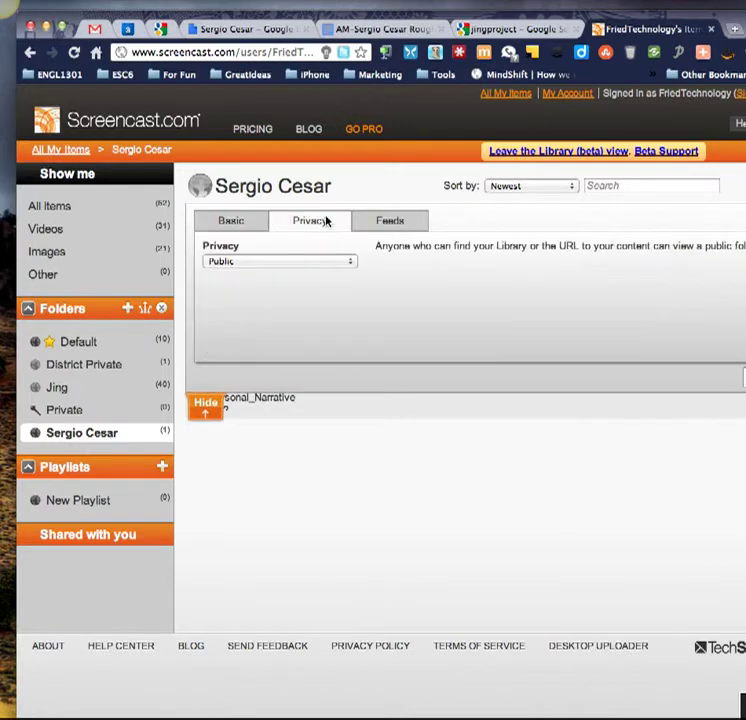
left_click(315, 260)
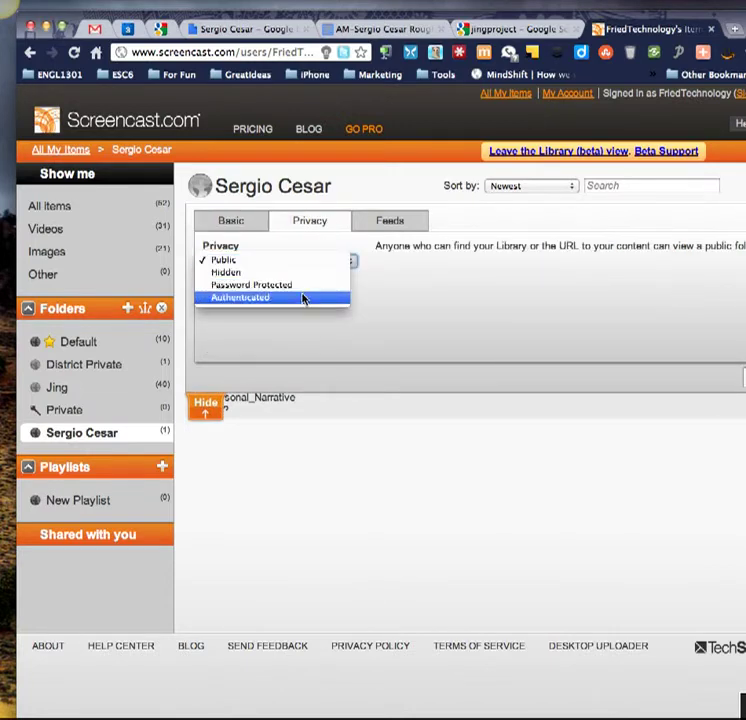
key("Escape")
left_click(303, 294)
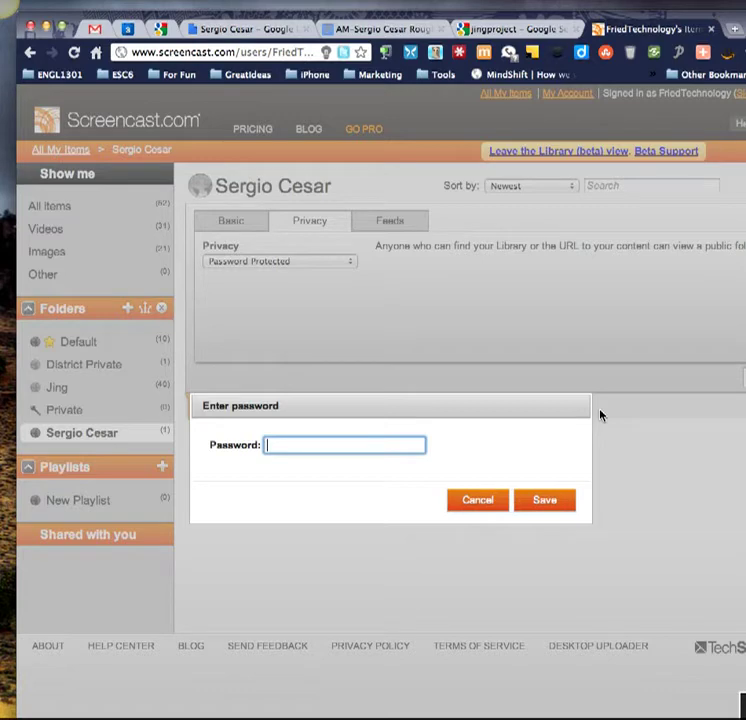
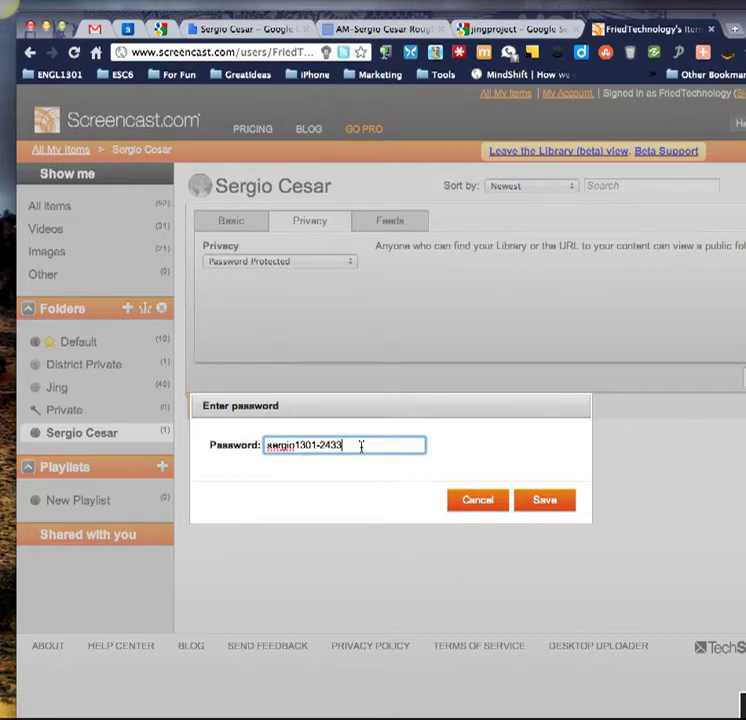
Step: Enter the folder password and save it
scroll(361, 445, "right", 1)
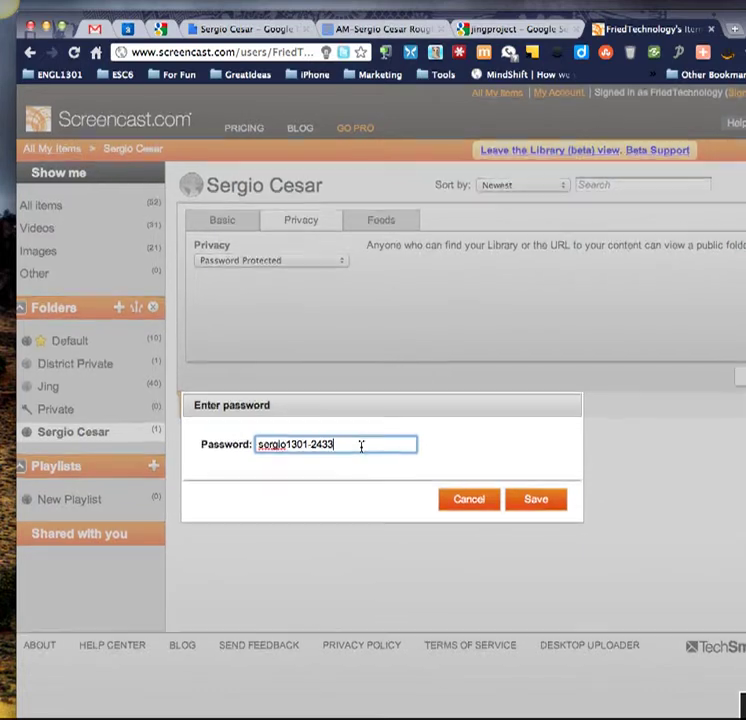
left_click_drag(360, 445, 315, 443)
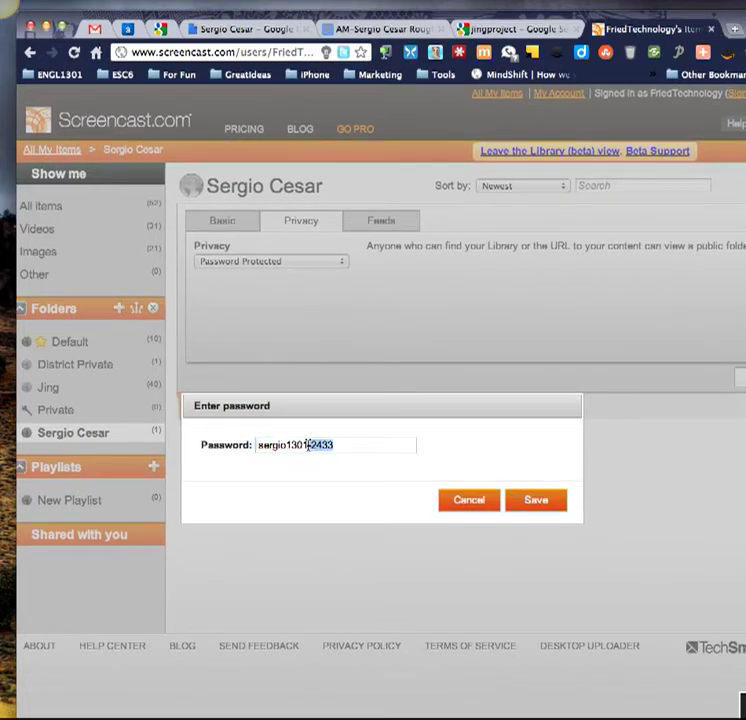
left_click_drag(307, 444, 250, 443)
left_click(358, 443)
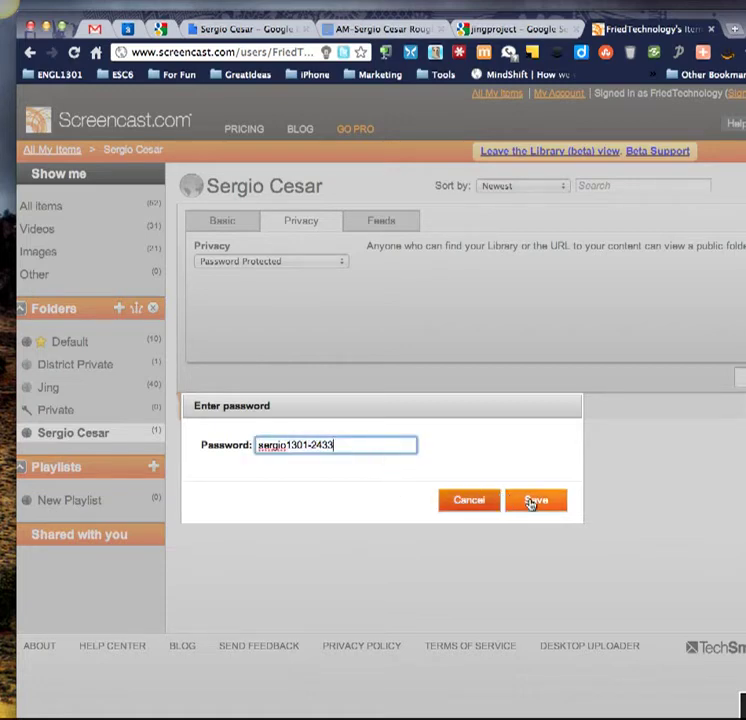
left_click(531, 501)
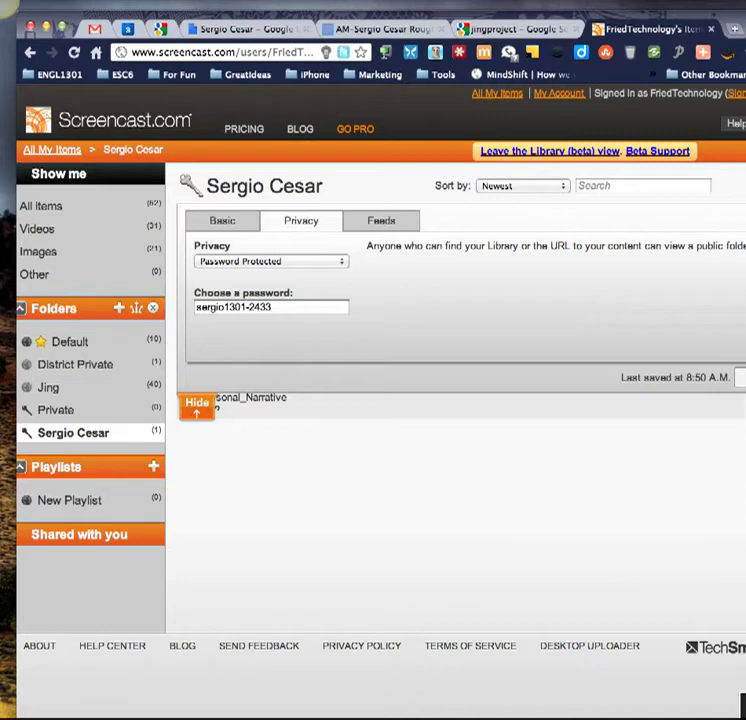
Step: Select the feedback video and copy its Share URL, then close the sharing options
left_click(197, 404)
left_click(196, 385)
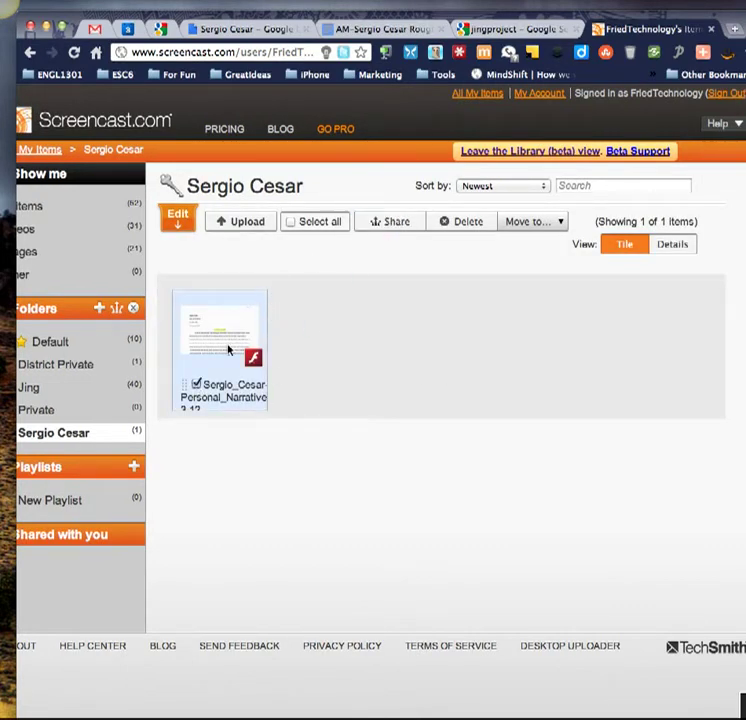
left_click(389, 225)
left_click(308, 350)
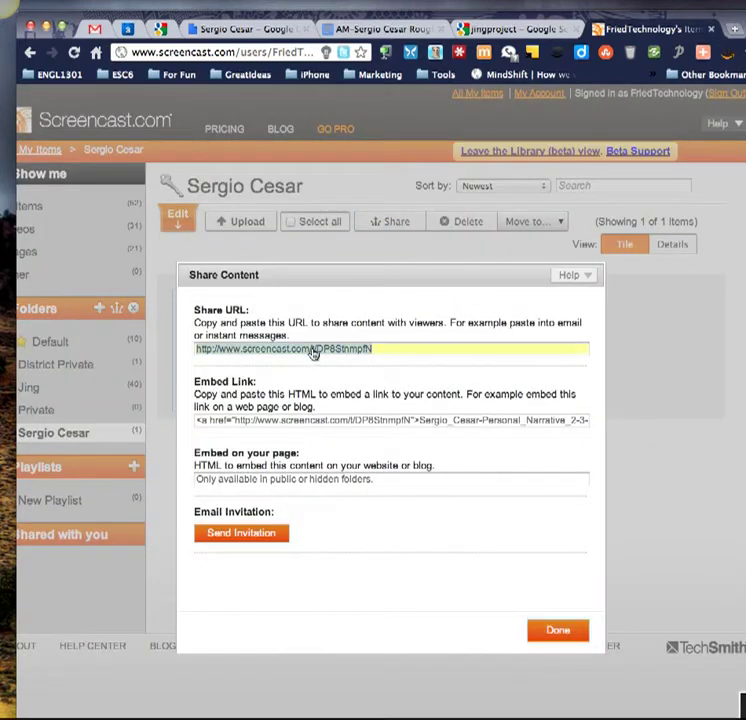
right_click(312, 352)
left_click(341, 407)
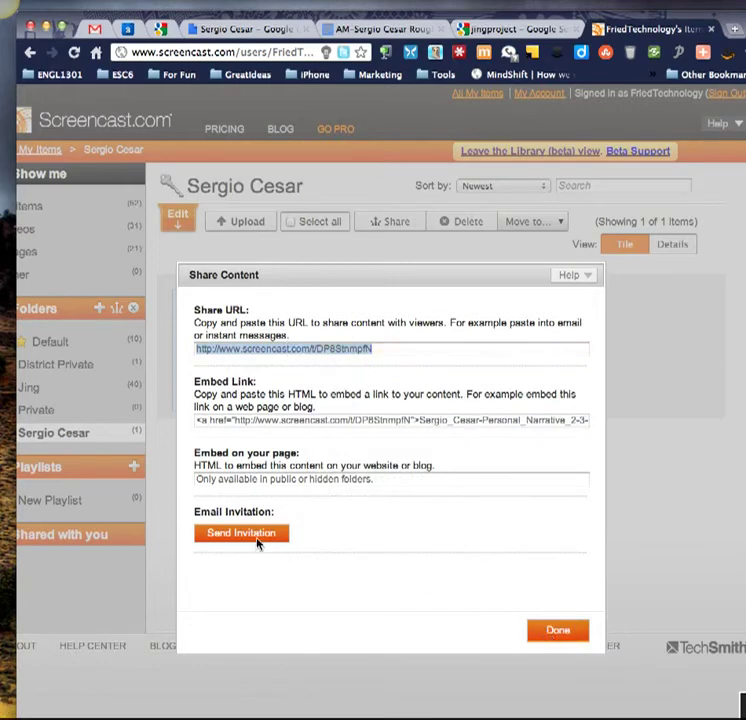
left_click(561, 634)
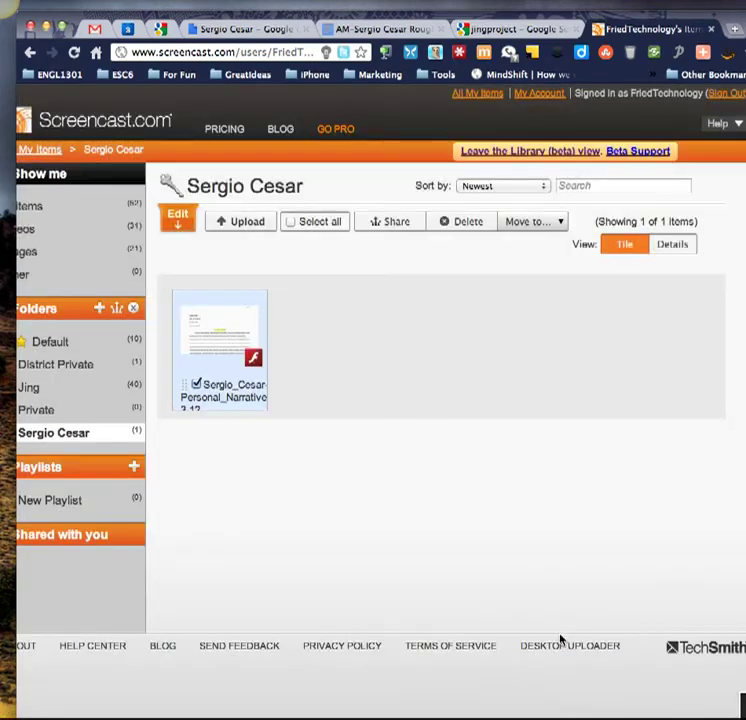
Step: In the essay tab, select the essay's opening sentences
left_click(397, 33)
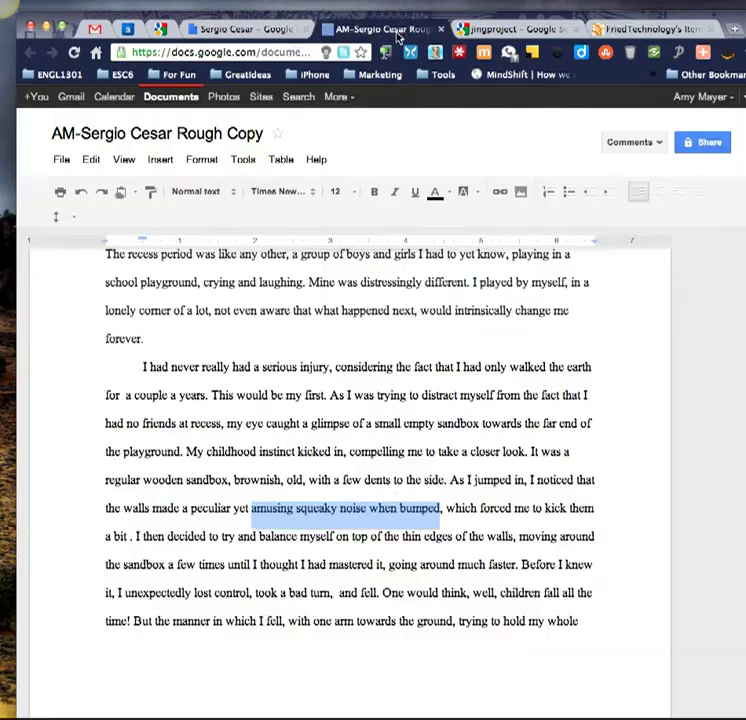
left_click(448, 366)
scroll(665, 455, "up", 4)
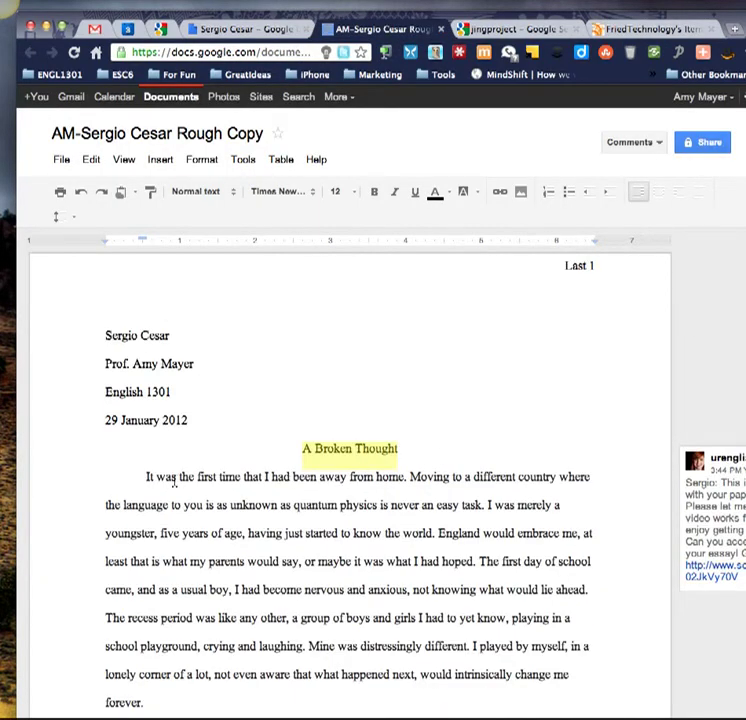
left_click_drag(98, 333, 265, 342)
left_click(236, 392)
left_click_drag(146, 477, 486, 501)
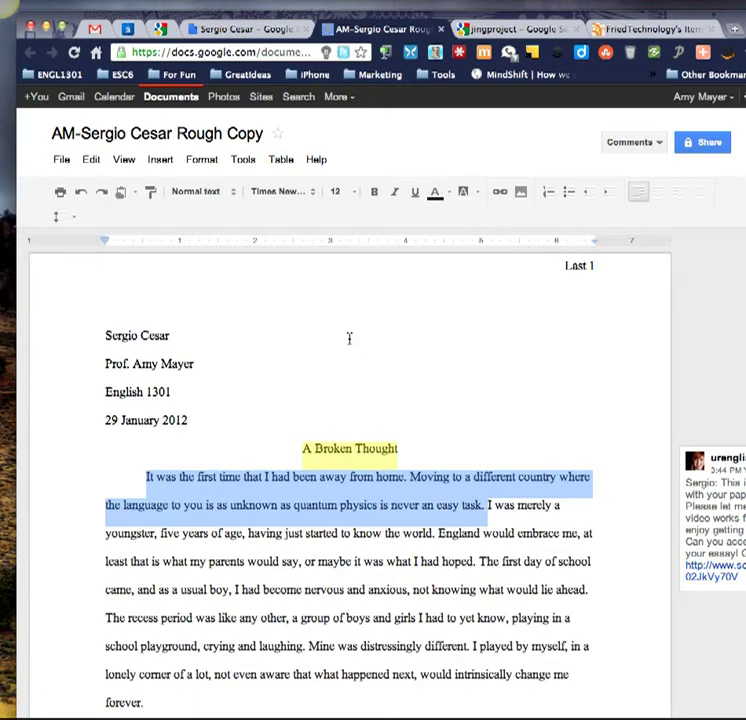
Step: Comment 'Please go to this link to get your discussion:' followed by the pasted video URL
left_click(159, 158)
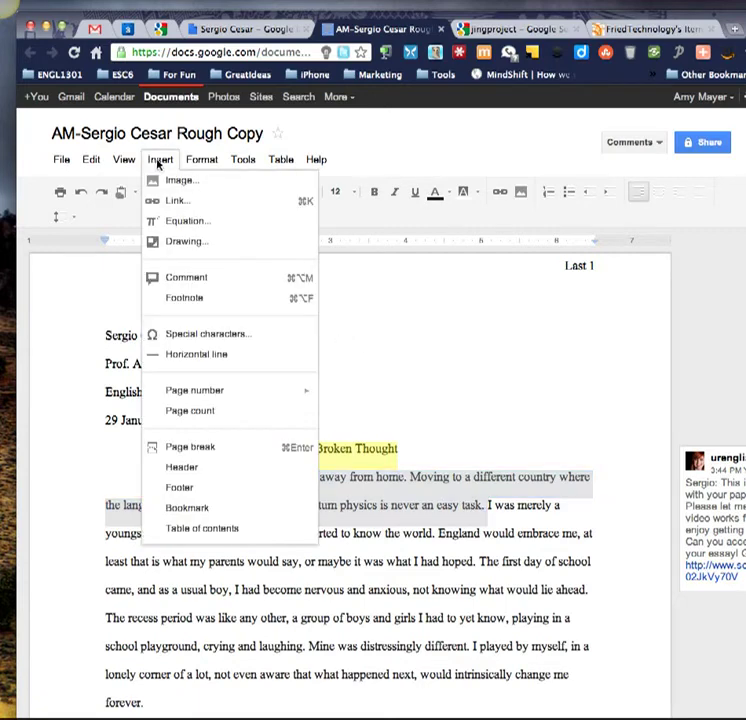
left_click(187, 277)
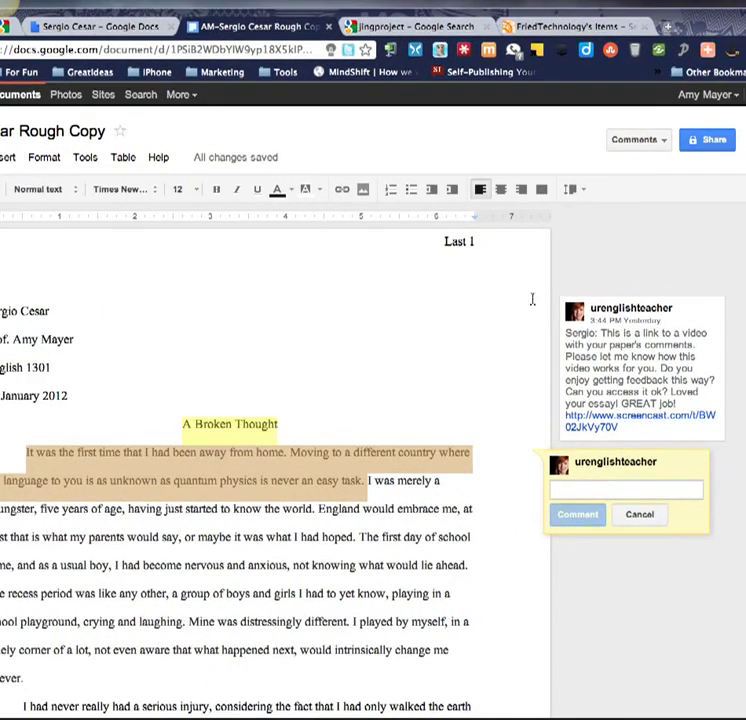
type("Pleas")
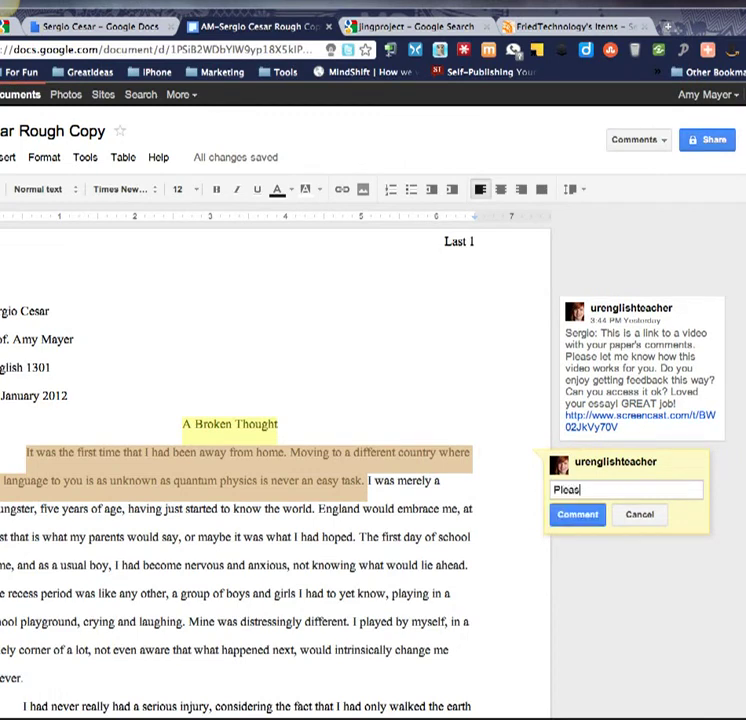
type("e go to this link to get your")
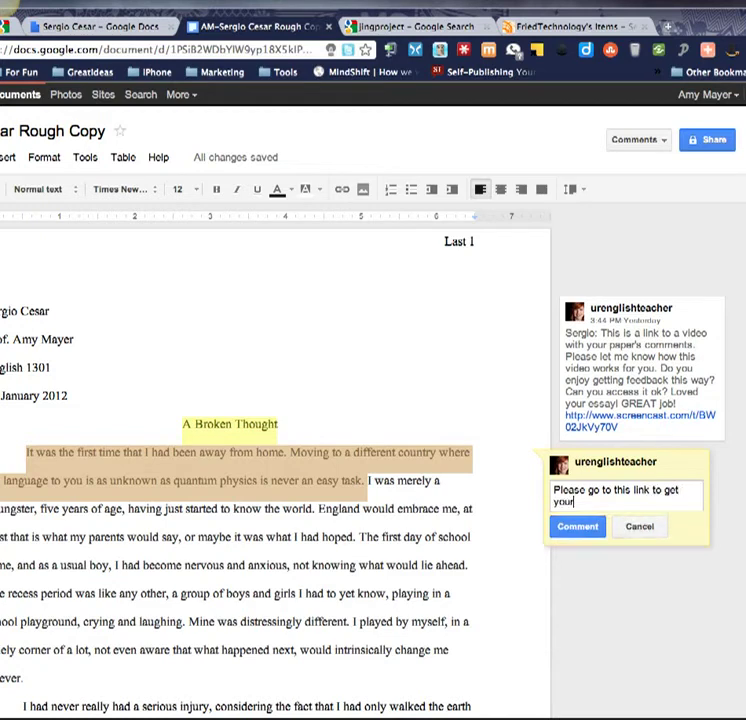
type(" discussion:")
key("ctrl+v")
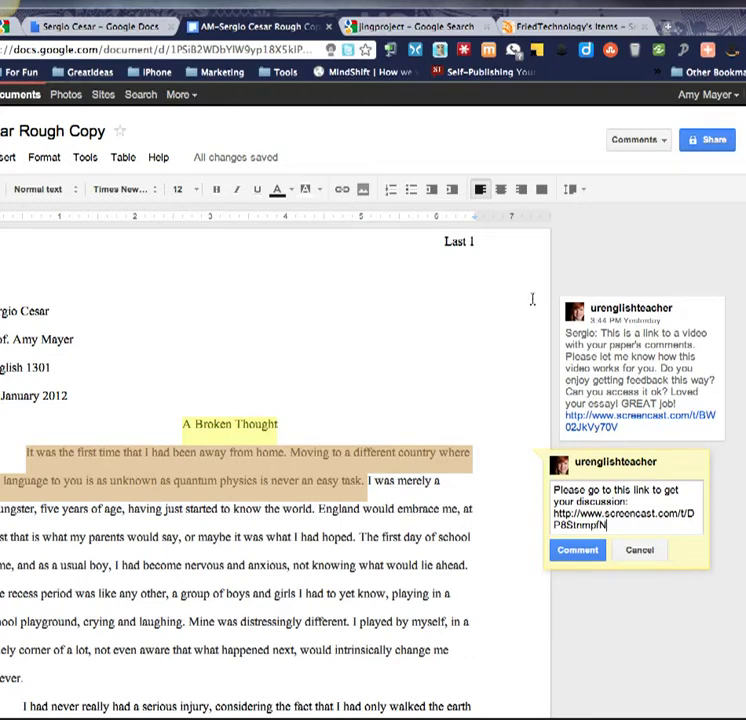
left_click(578, 553)
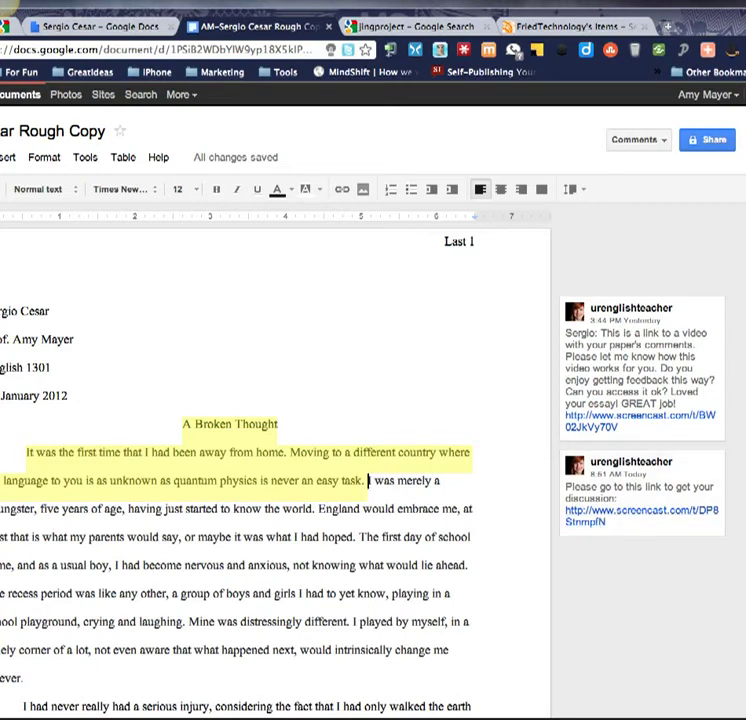
Step: Open the comment's Screencast.com link and play the Personal Narrative feedback video to 0:06, then pause
left_click(597, 520)
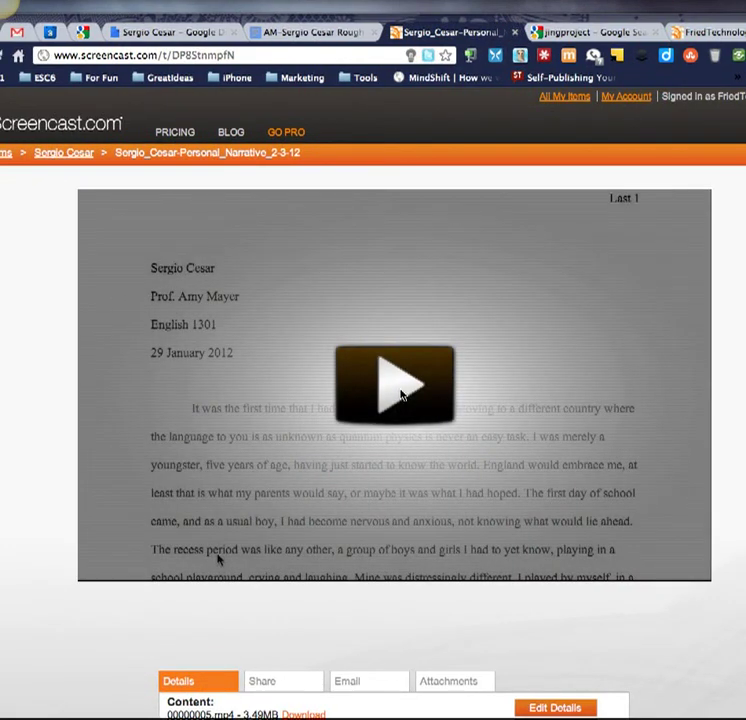
left_click(401, 396)
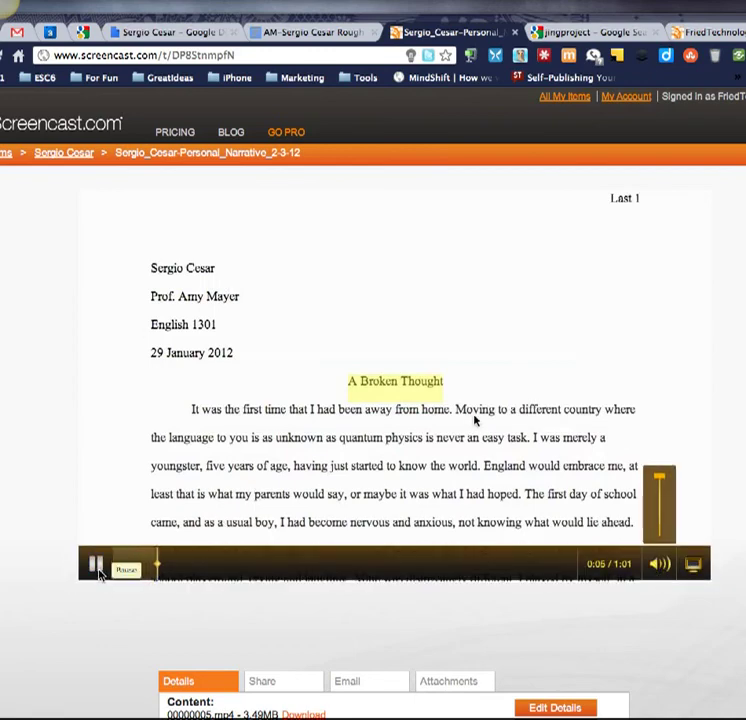
left_click(97, 568)
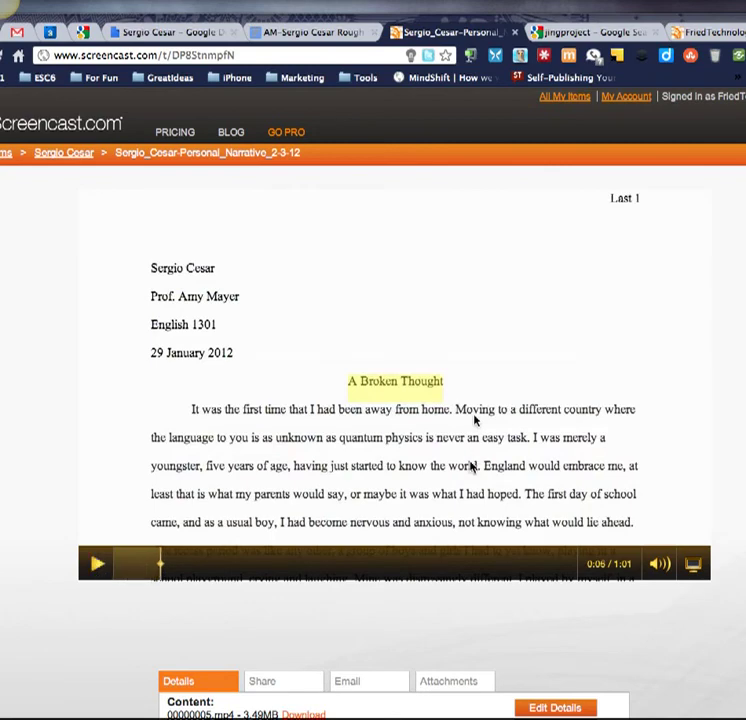
scroll(500, 420, "down", 4)
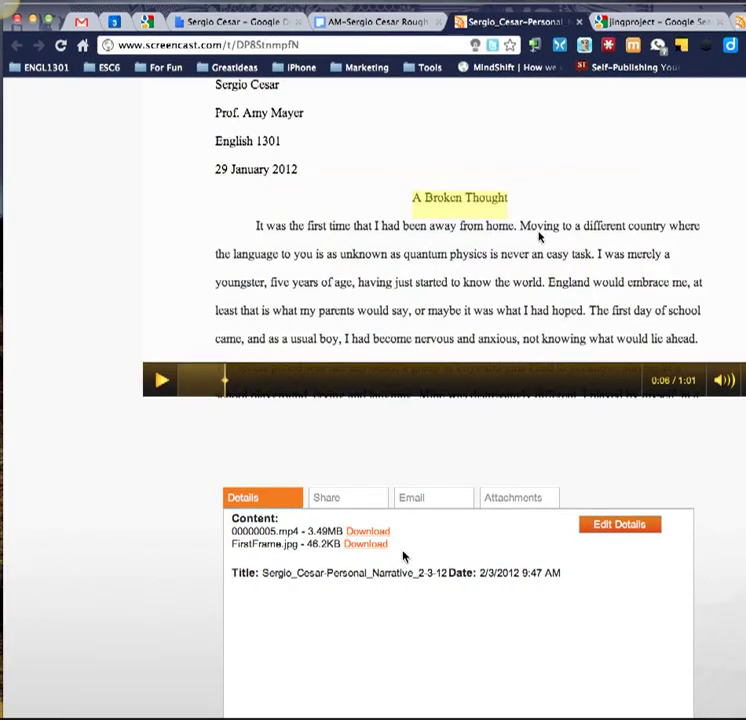
mouse_move(467, 306)
scroll(467, 306, "up", 4)
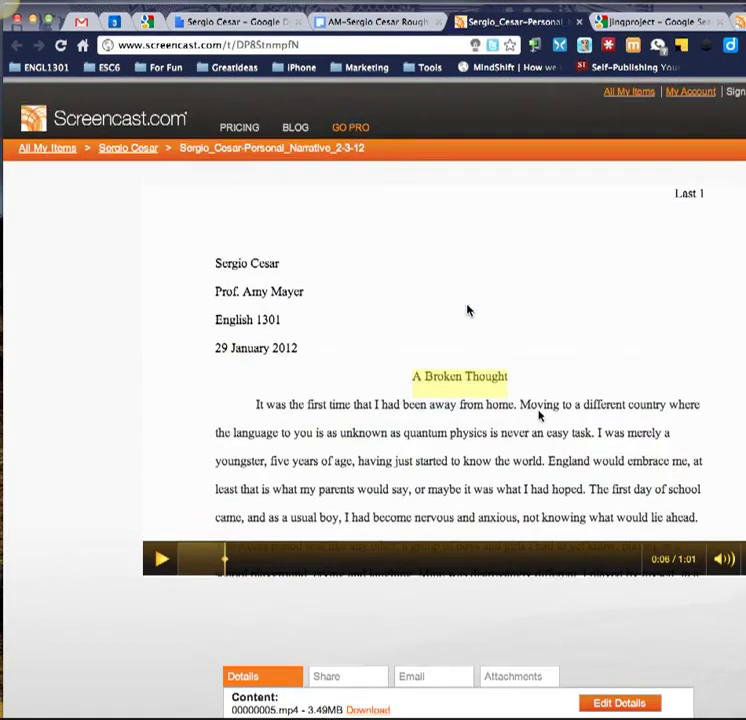